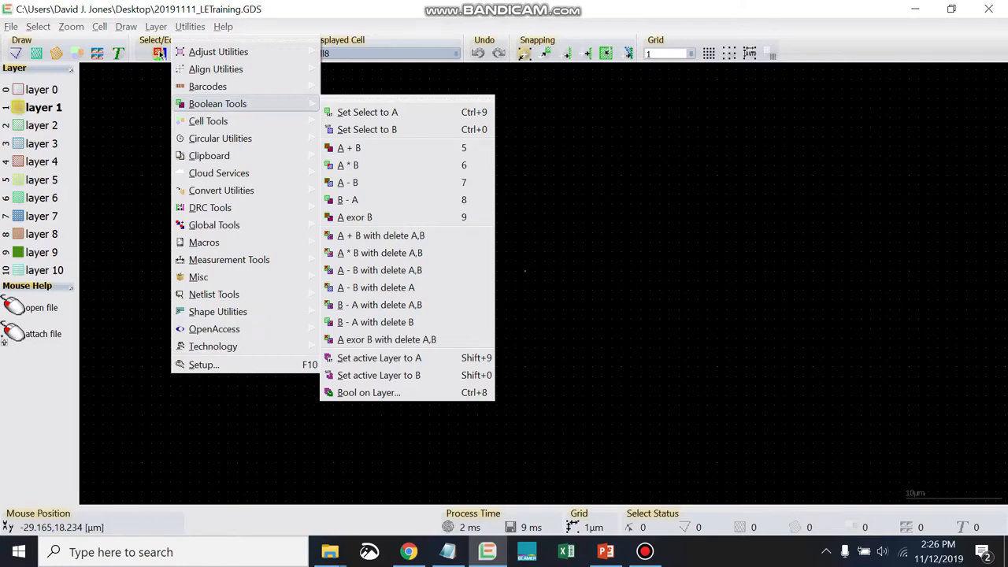
- Examine which BEAMER versions are installed on the computer
click(288, 434)
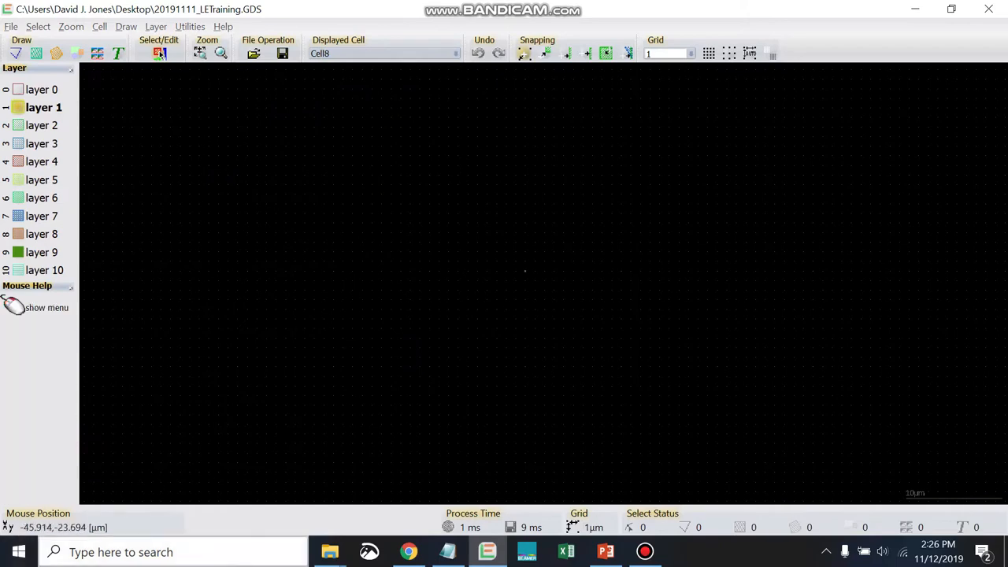
key(super)
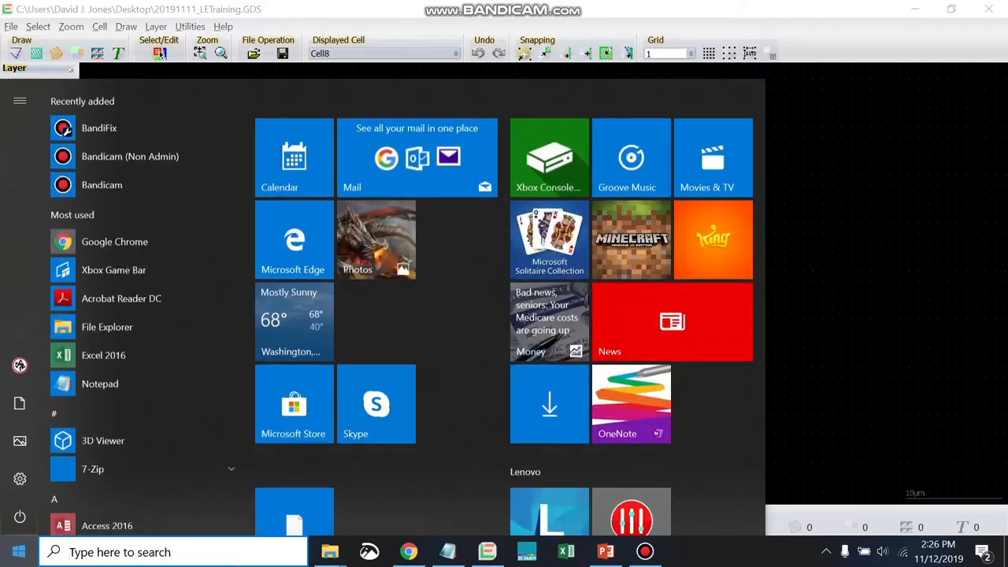
scroll(145, 418, down, 5)
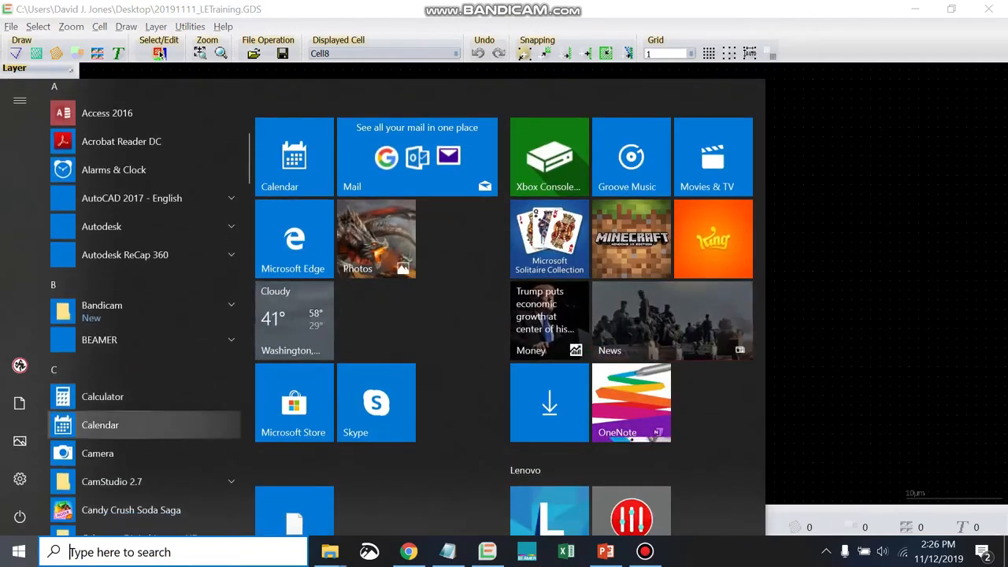
click(145, 340)
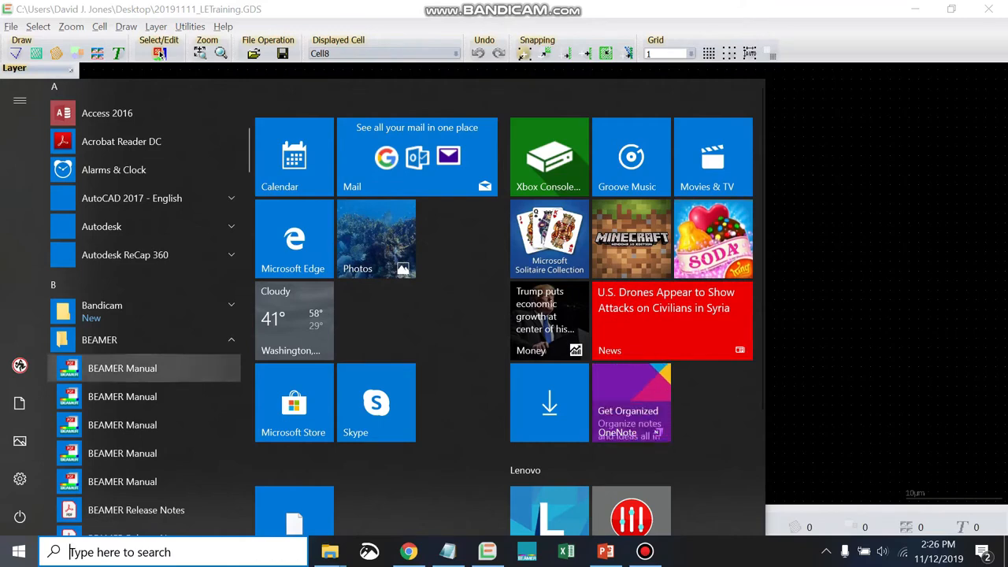
scroll(134, 278, down, 4)
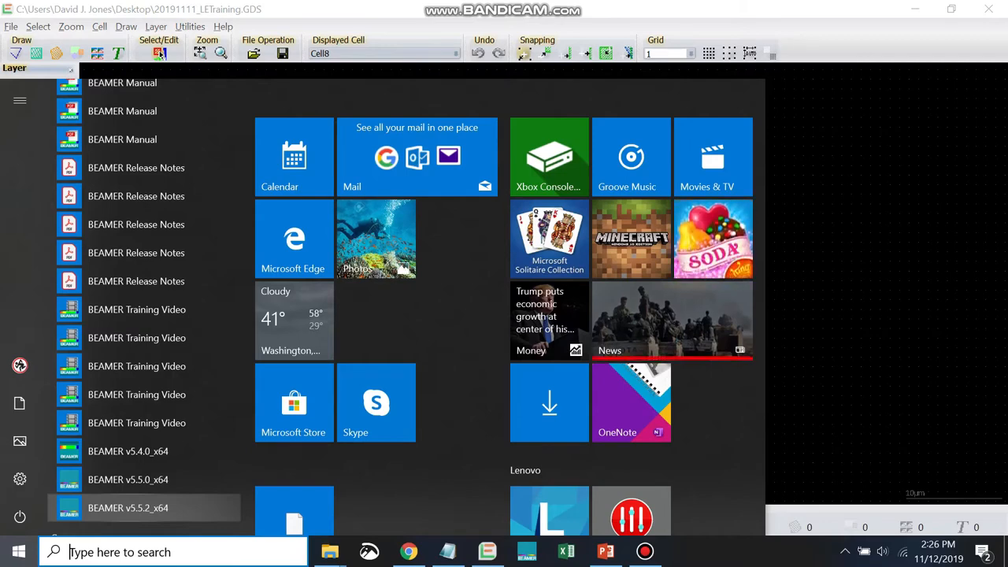
key(Escape)
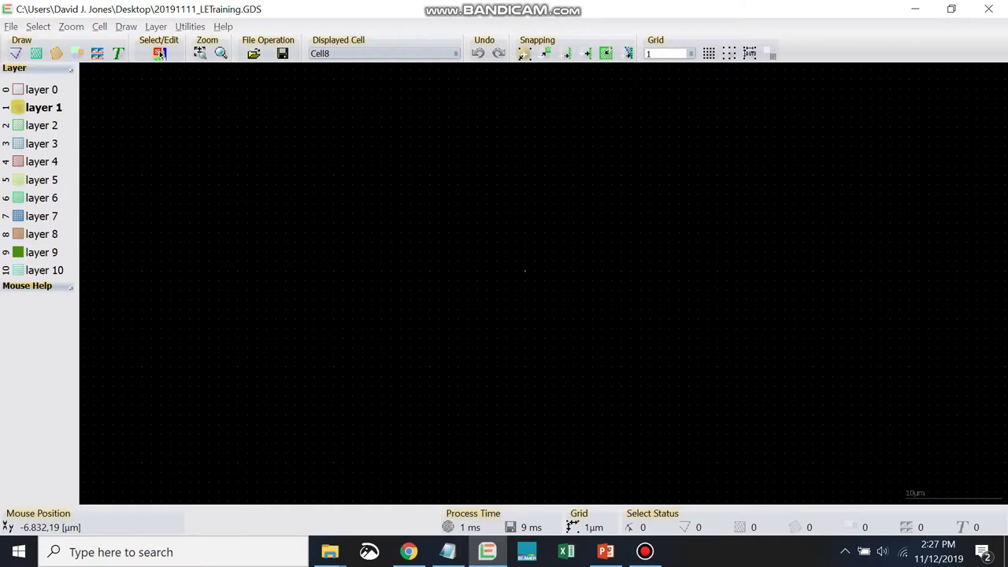
- Draw two partly overlapping boxes on layer 1, about 25 by 19 µm and about 20 by 17 µm
click(160, 54)
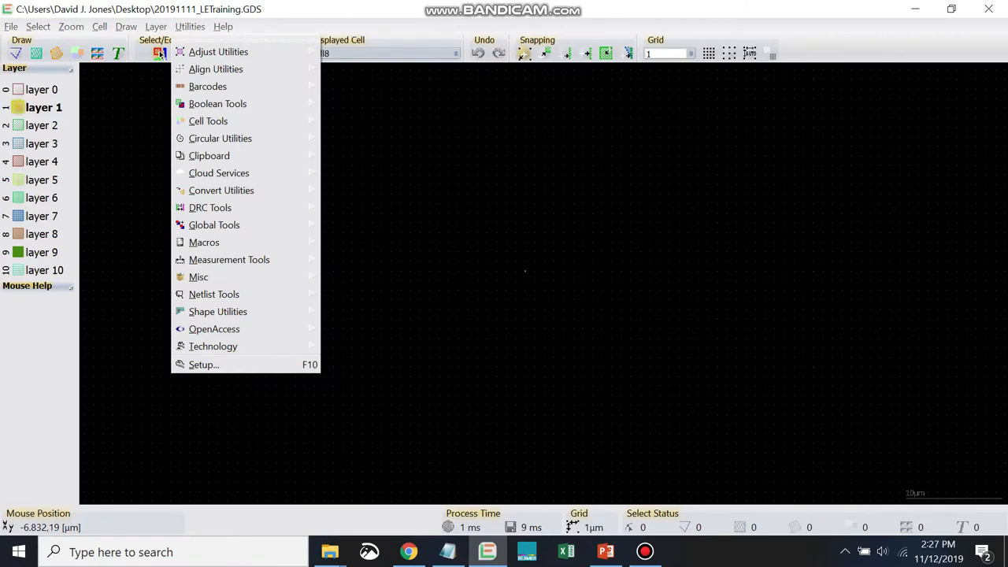
click(358, 86)
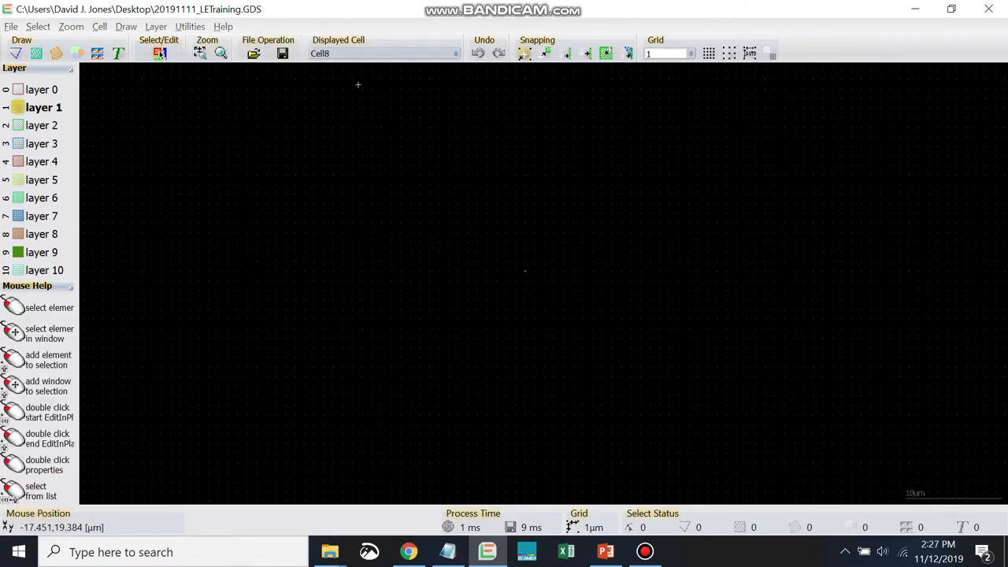
key(b)
click(314, 155)
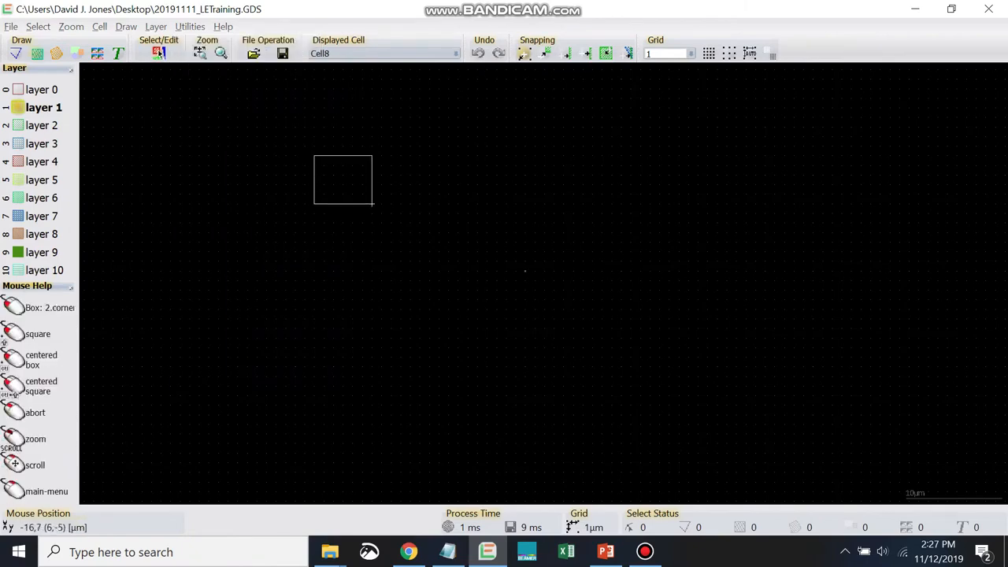
click(554, 338)
click(650, 252)
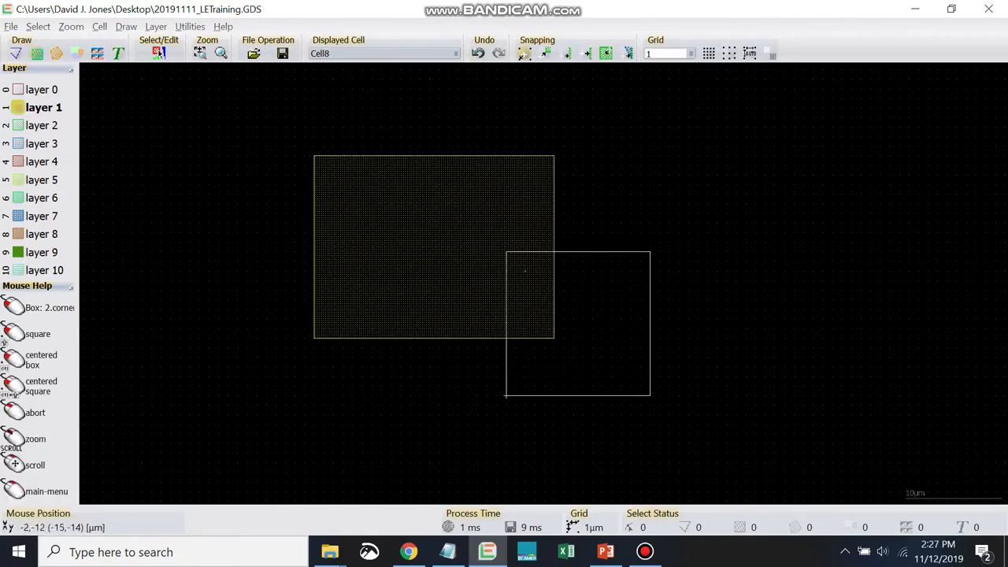
click(458, 414)
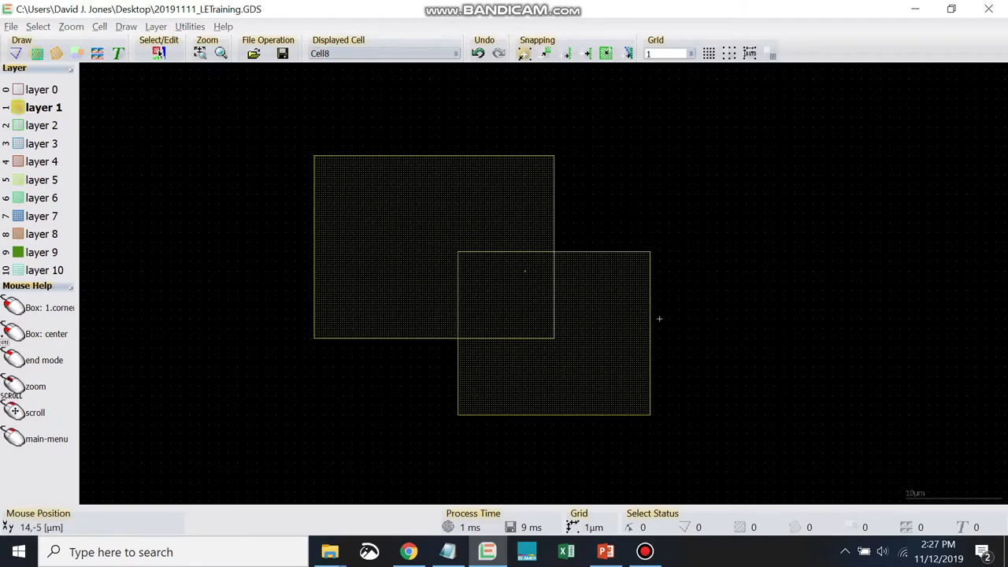
right_click(688, 318)
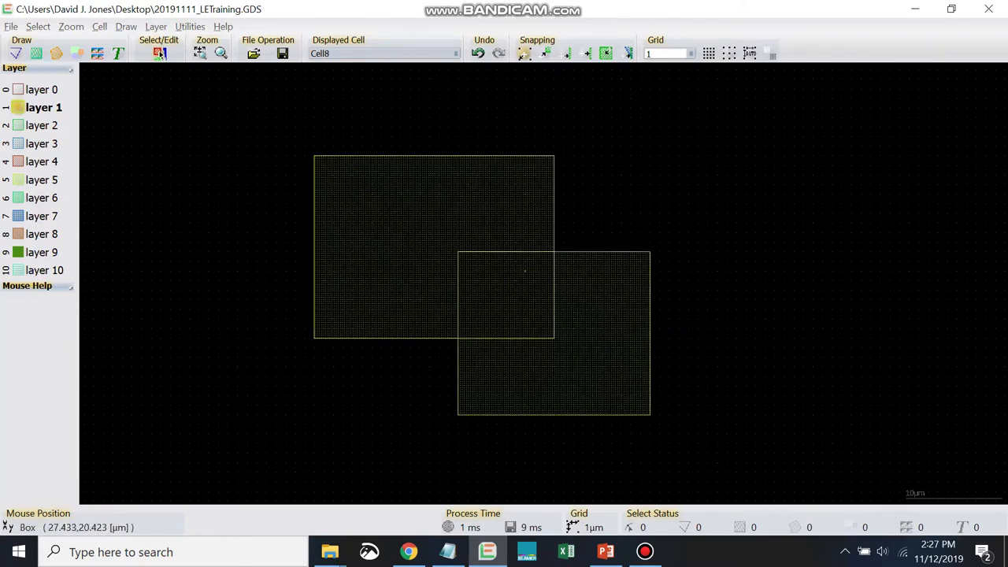
- Examine the available Boolean operations: operand assignment, A + B, A * B, A - B, B - A, A exor B and their delete variants
key(alt+u)
key(Down)
key(Down)
key(Down)
key(Right)
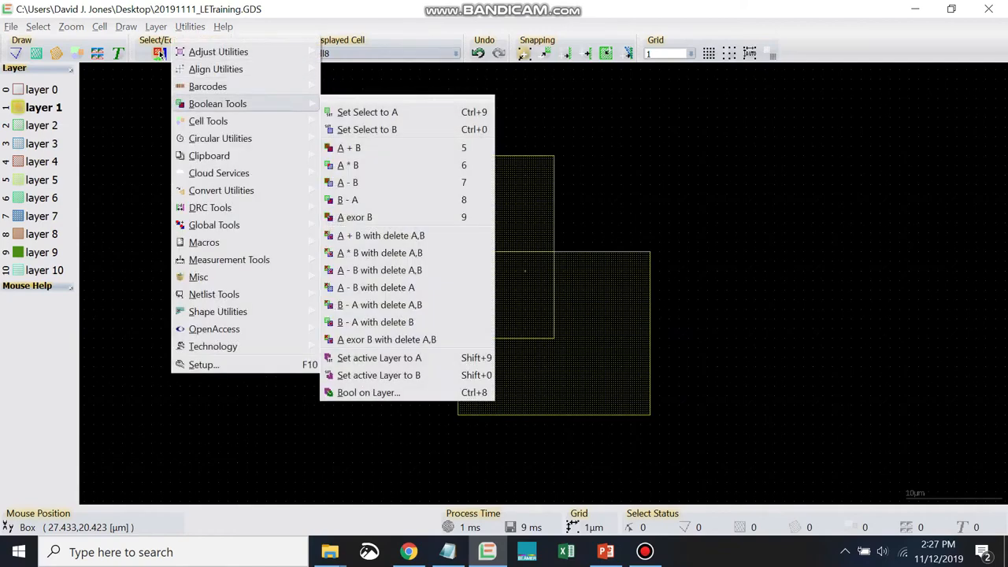
key(Down)
key(Down)
key(Down)
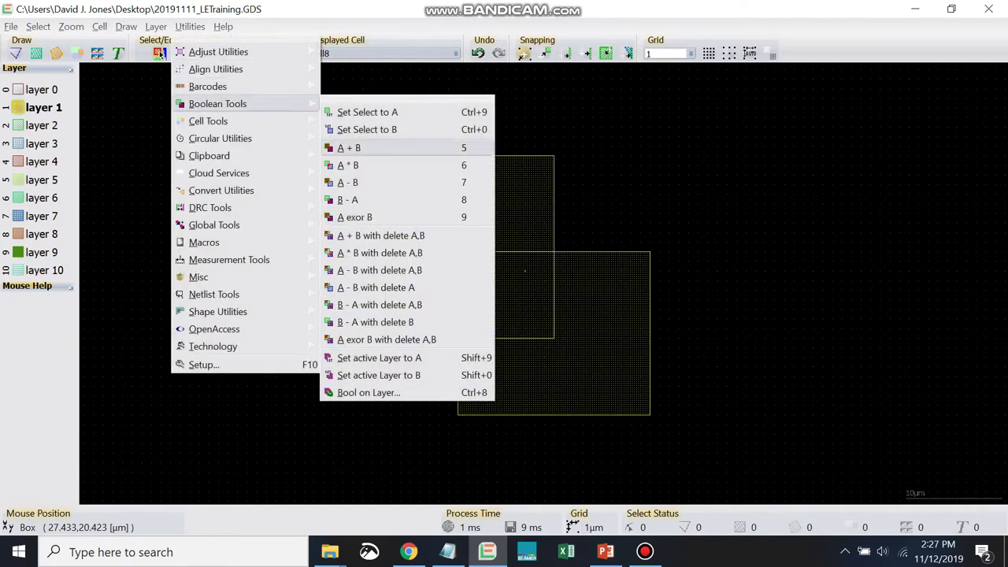
key(Down)
key(Down)
key(Down)
key(Down)
key(Down)
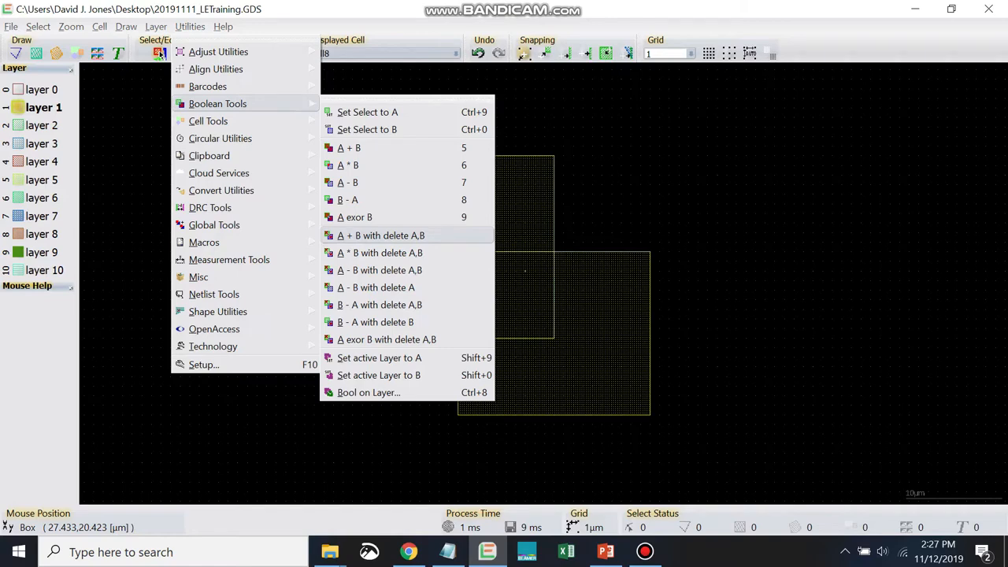
key(Down)
key(Down)
key(Up)
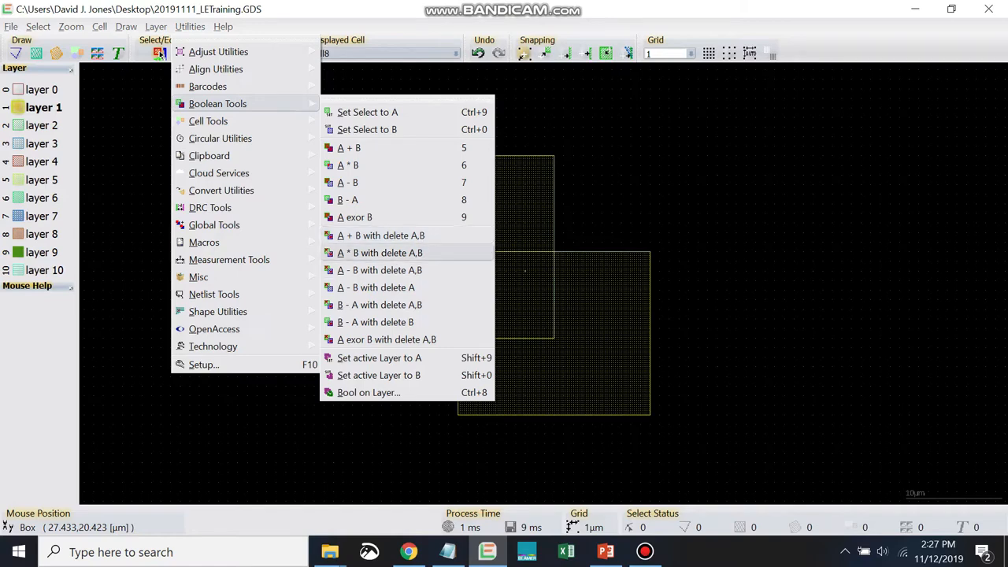
key(Down)
key(Down)
key(Down)
key(Down)
key(Down)
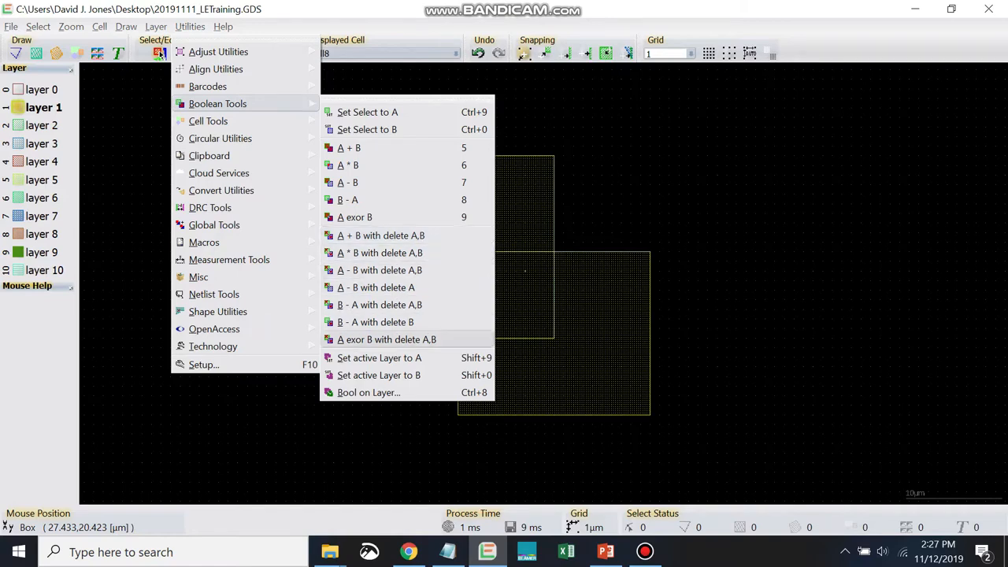
key(Up)
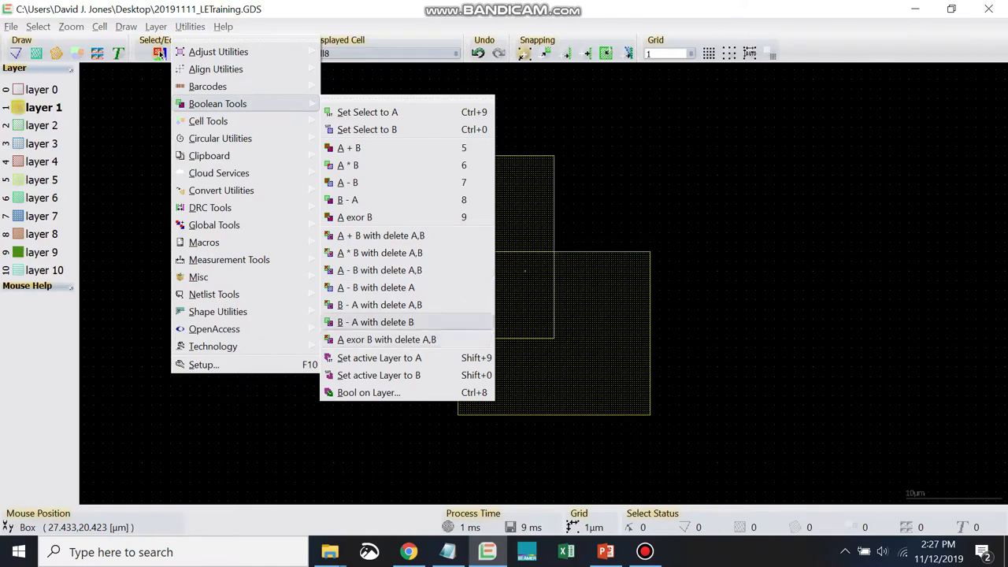
key(Up)
key(Up)
key(Up)
key(Up)
key(Up)
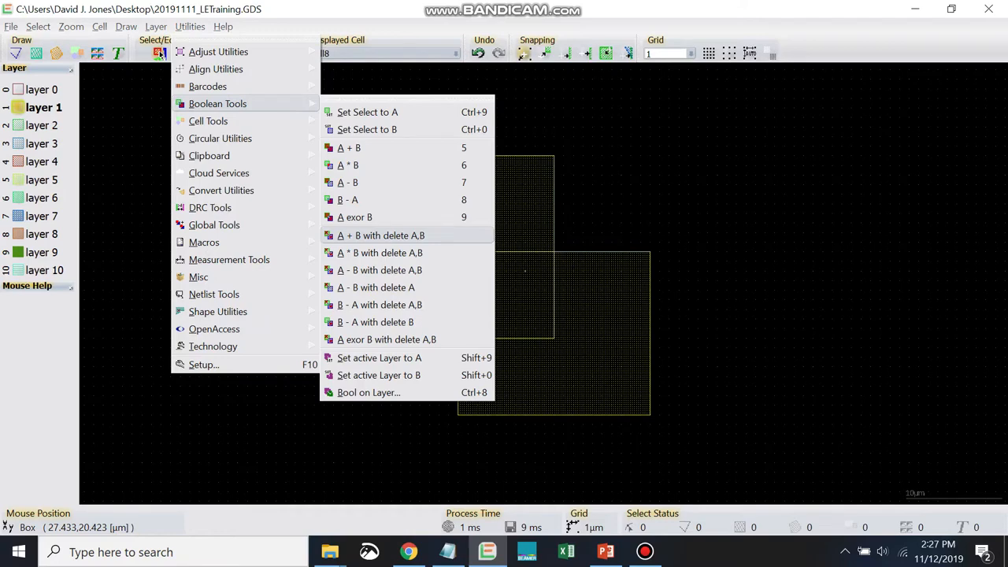
key(Up)
key(Up)
key(Up)
key(Up)
key(Up)
key(Up)
key(Up)
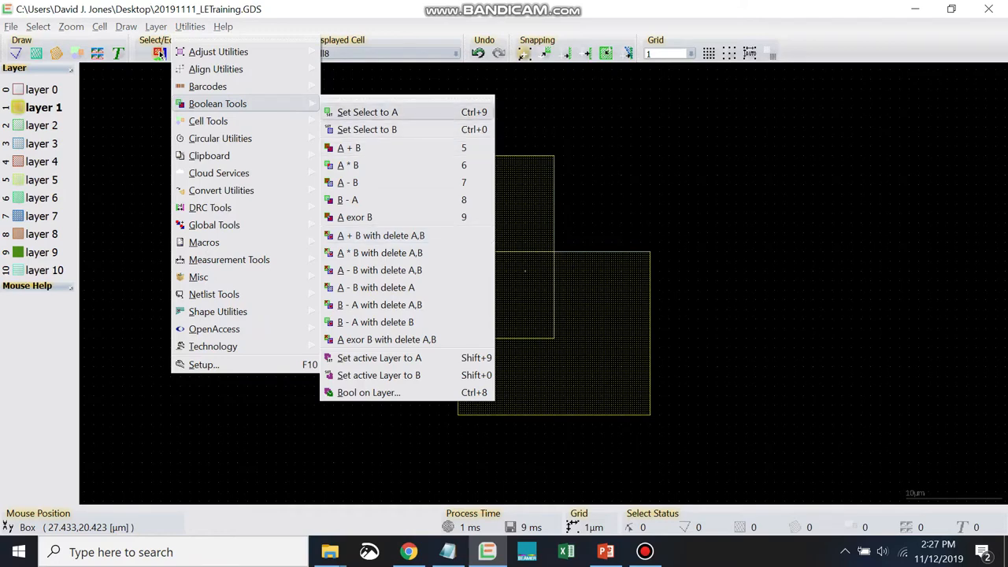
key(Down)
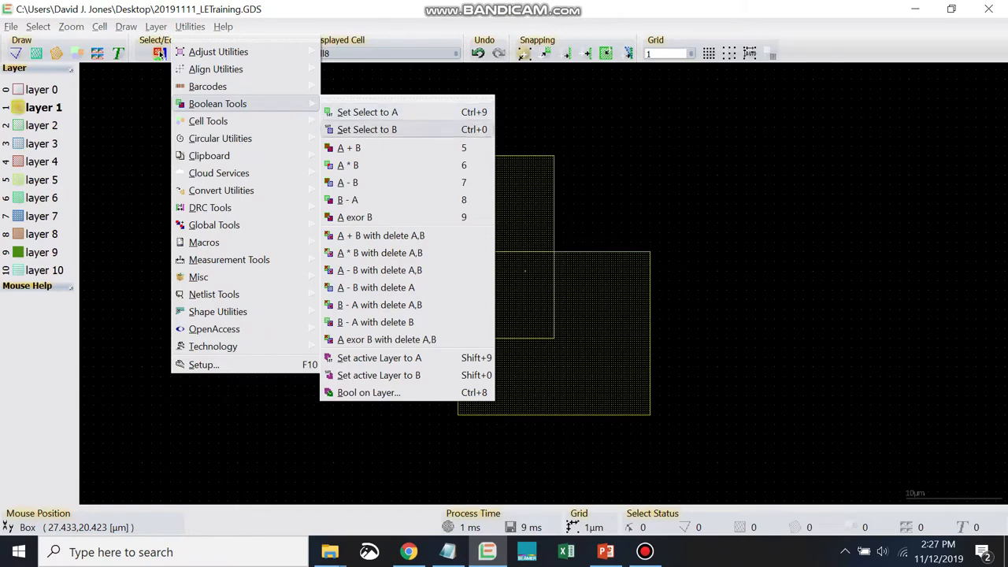
key(Down)
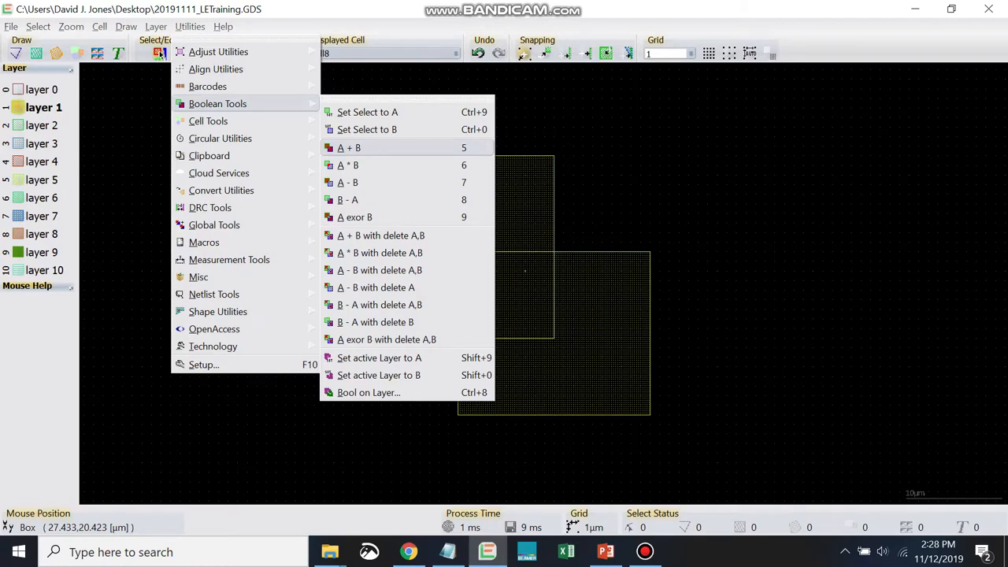
key(Up)
key(Up)
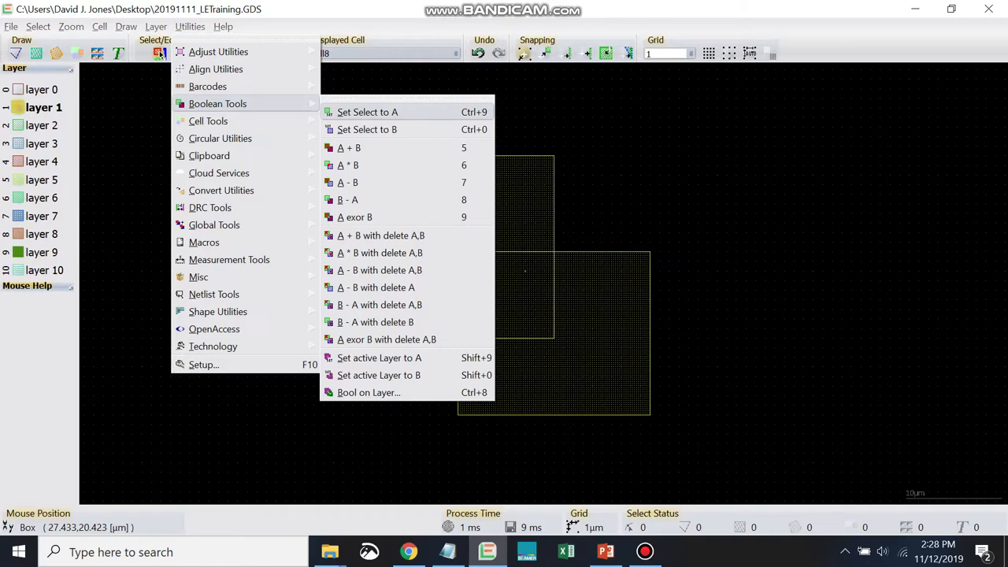
key(Return)
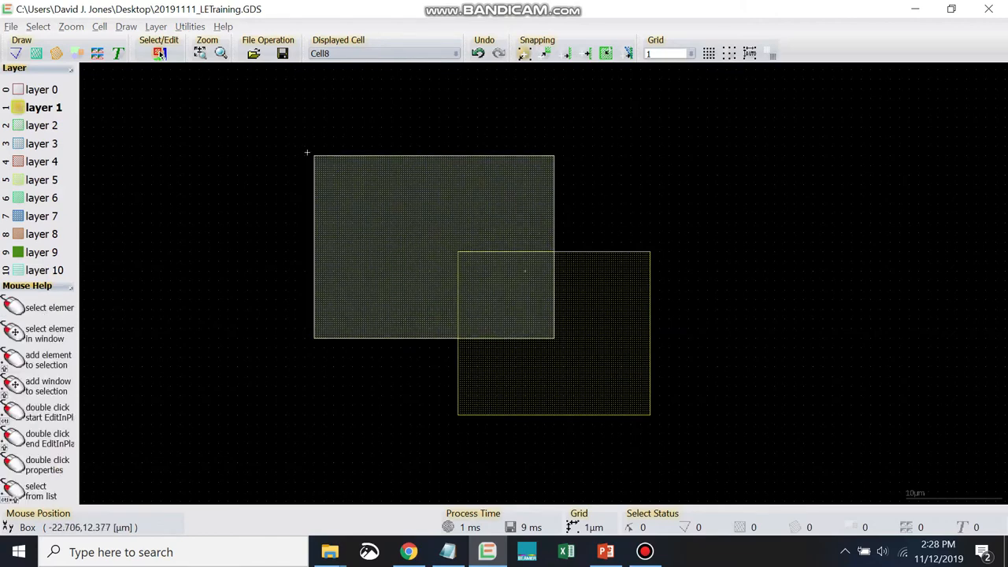
- Assign the larger box as Boolean operand A and the smaller box as operand B
click(382, 223)
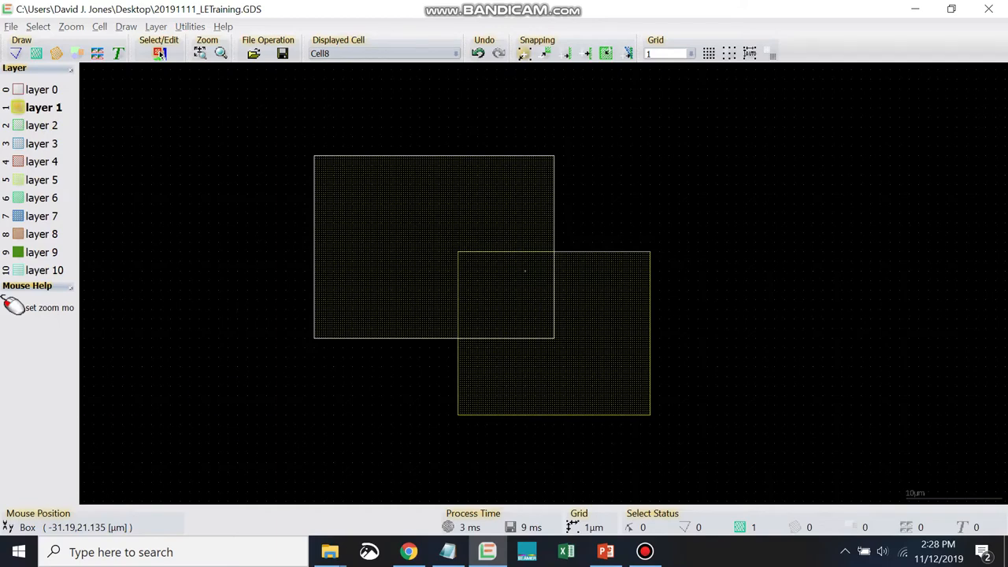
key(ctrl+9)
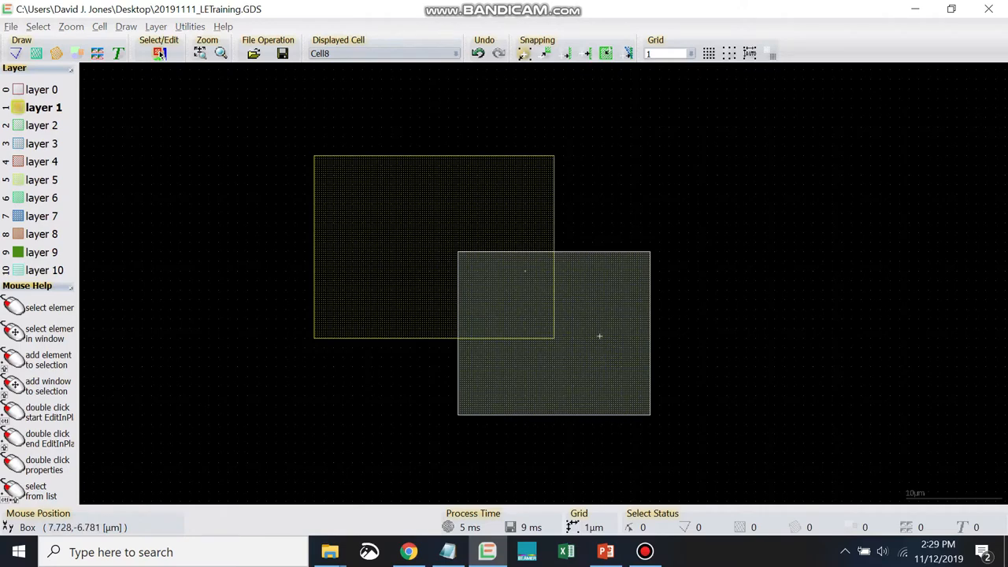
click(598, 337)
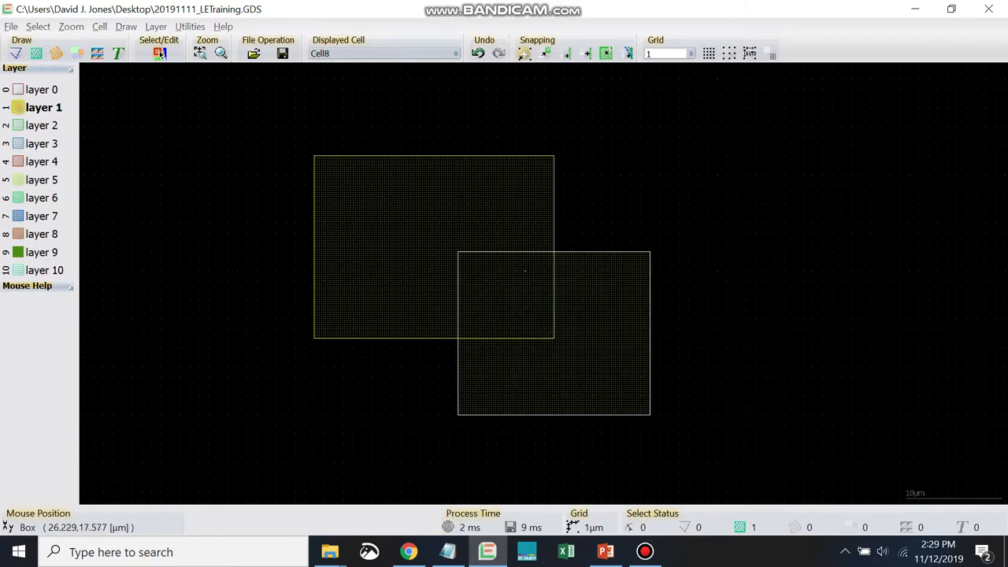
click(777, 103)
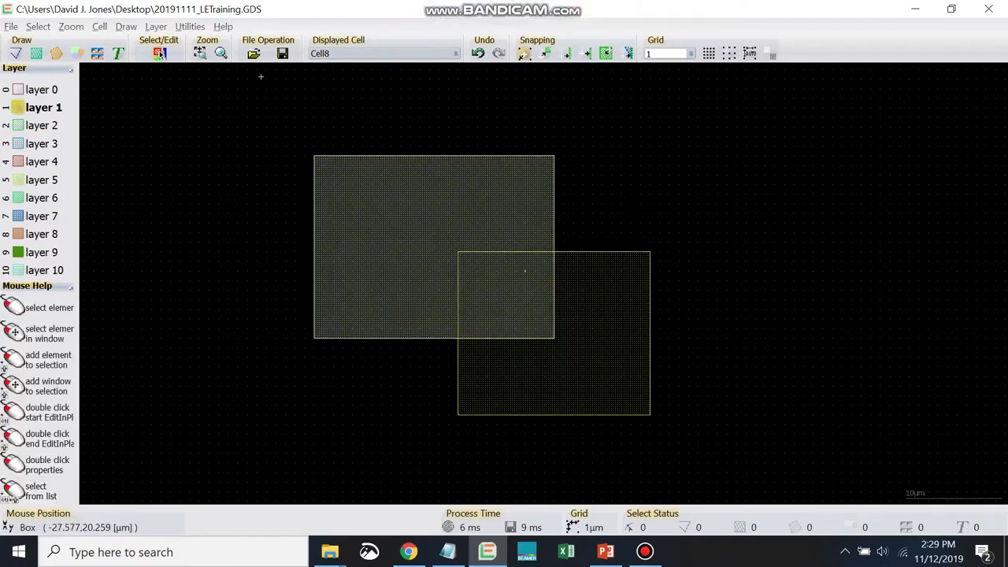
- Combine the two boxes with the Boolean operation A exor B with delete A,B
click(189, 27)
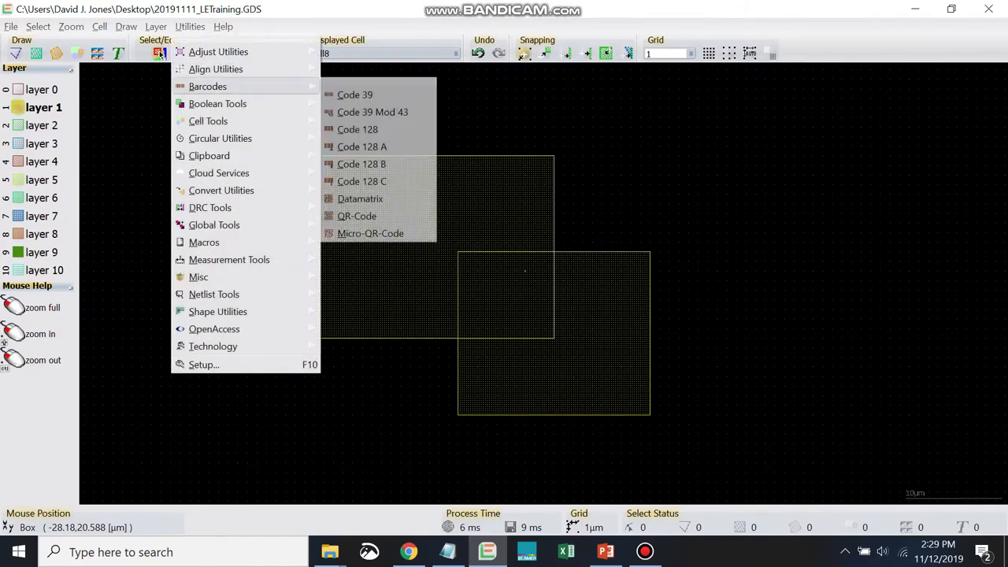
mouse_move(217, 103)
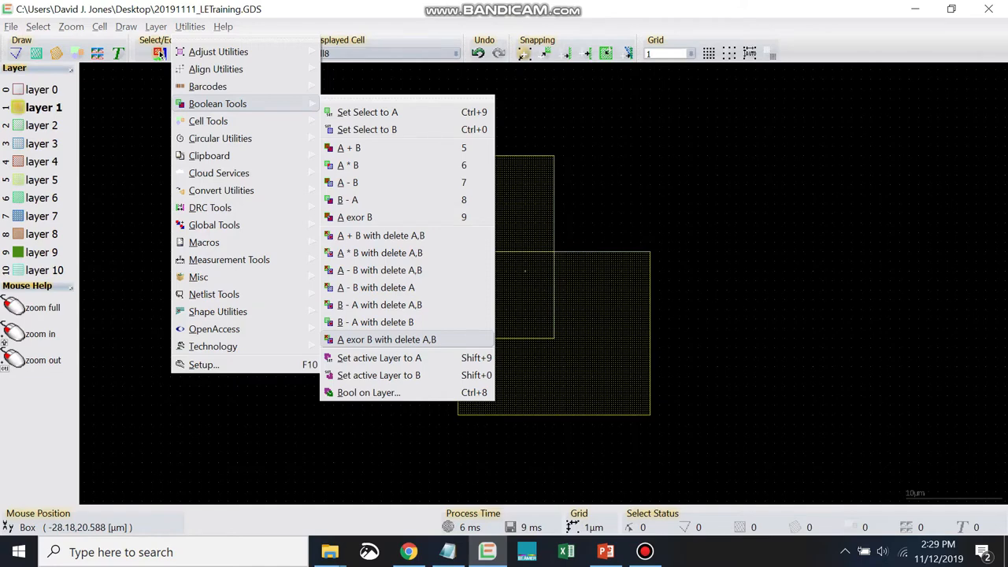
click(386, 339)
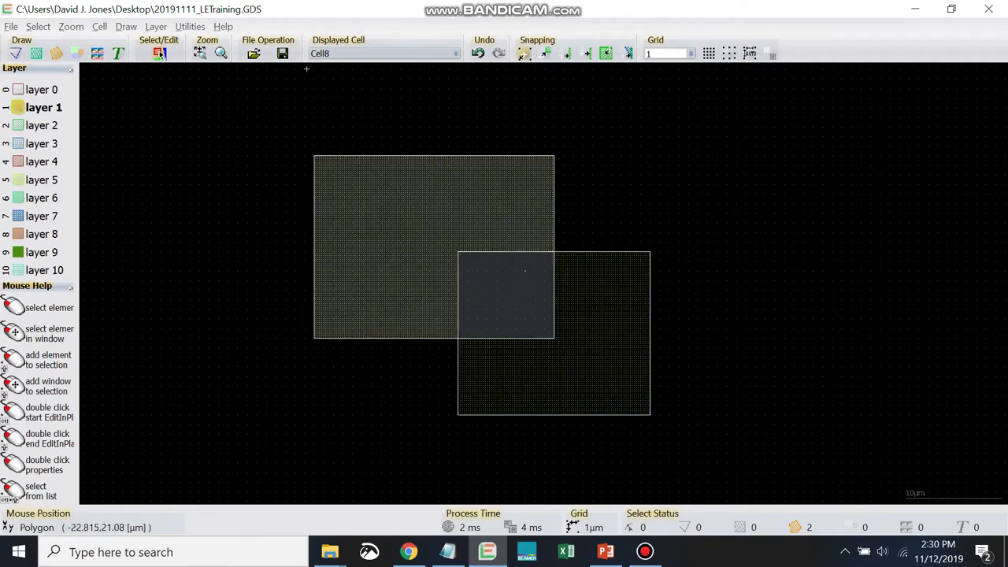
- Undo the exclusive-or operation on the two boxes and clear the selection
click(189, 26)
mouse_move(217, 103)
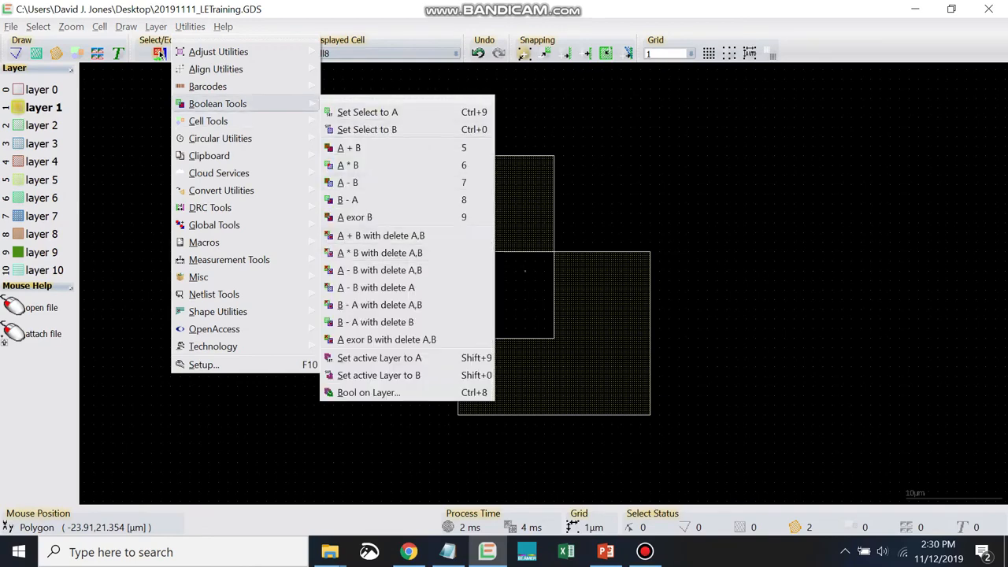
click(478, 53)
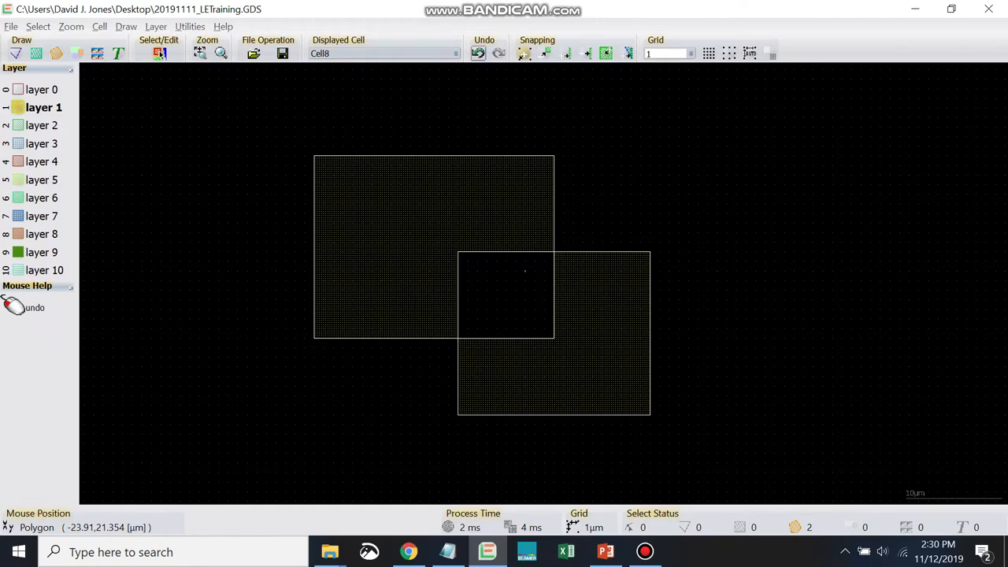
click(478, 52)
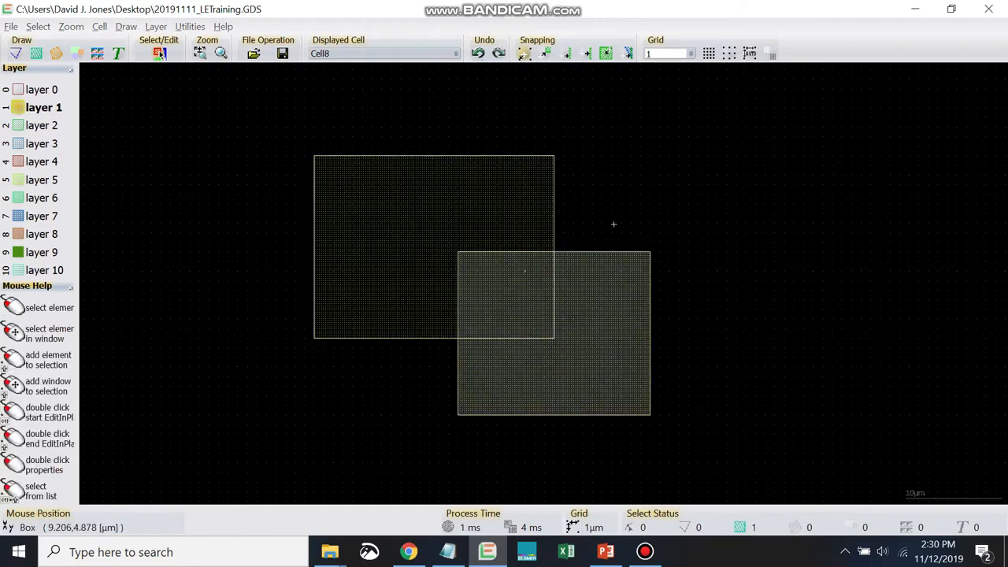
click(842, 270)
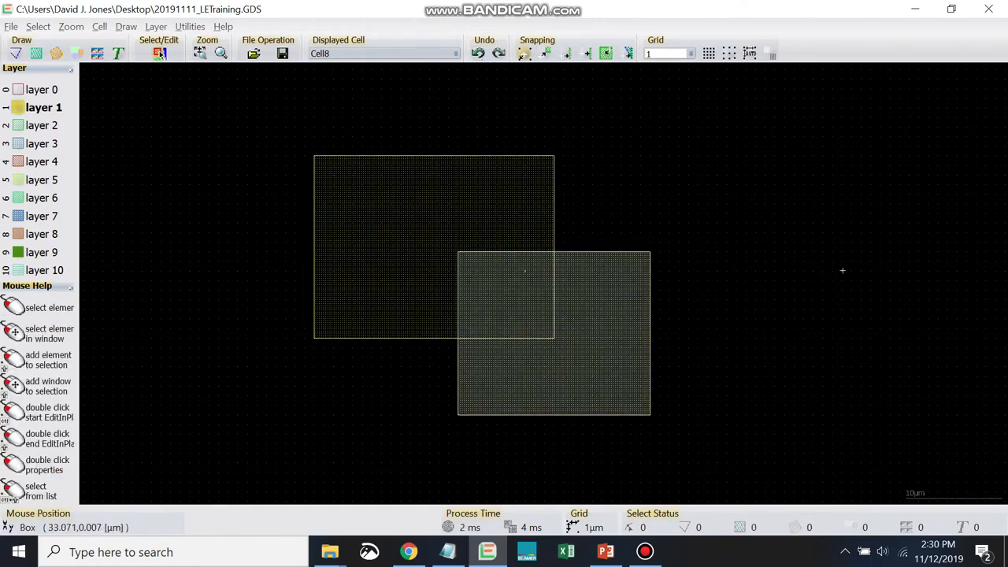
- Combine the two boxes with the Boolean operation A * B with delete A,B
click(647, 283)
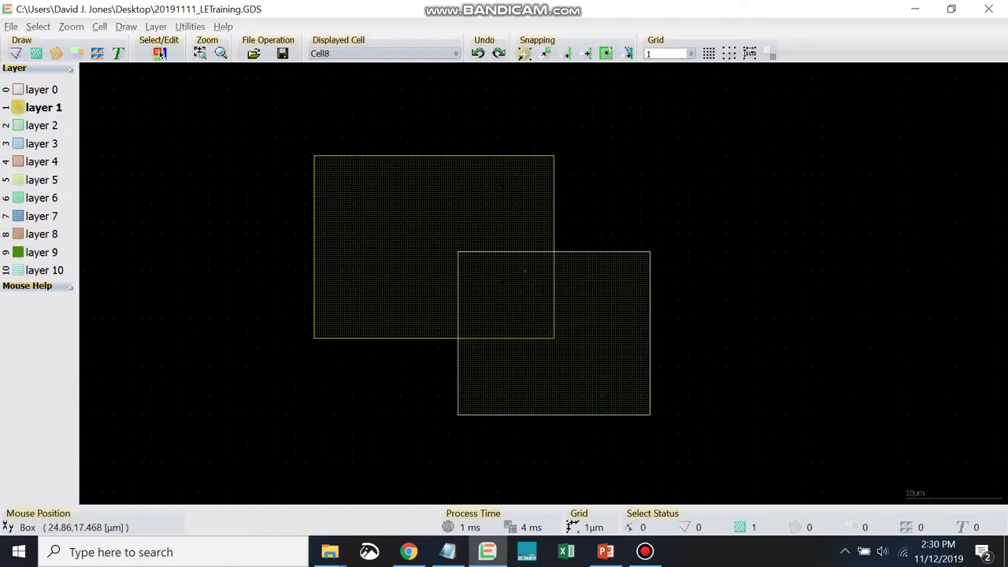
click(764, 103)
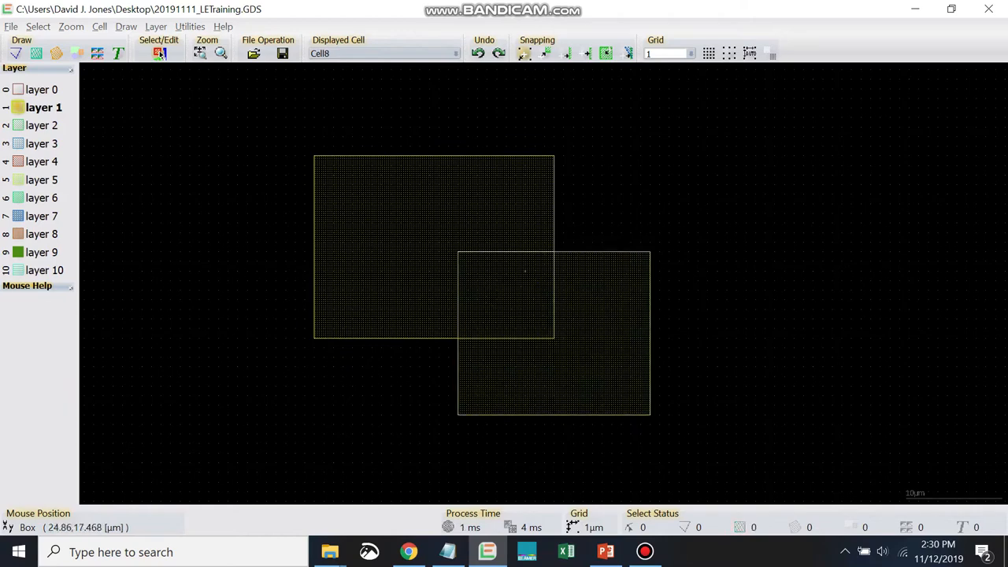
click(190, 27)
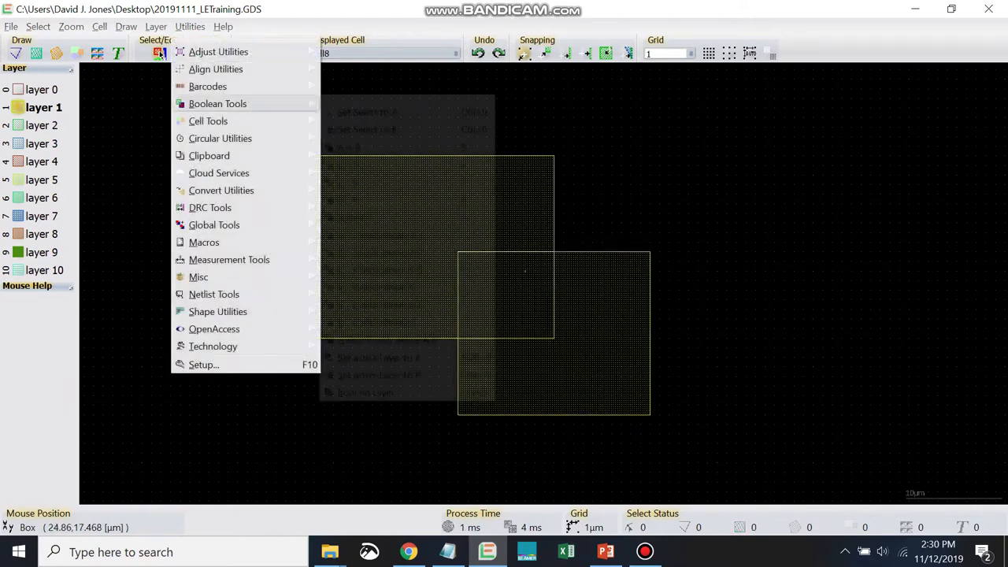
mouse_move(217, 103)
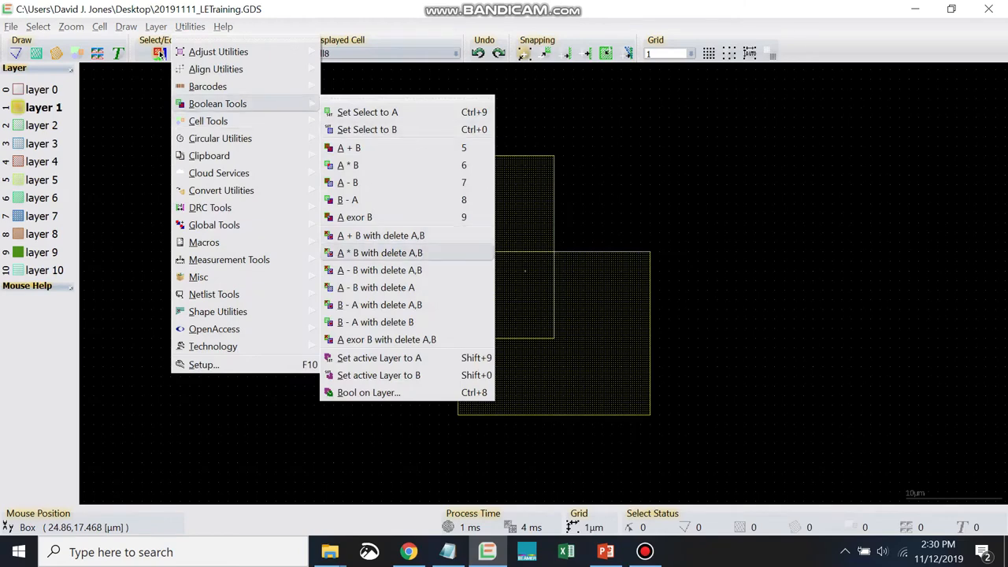
click(380, 253)
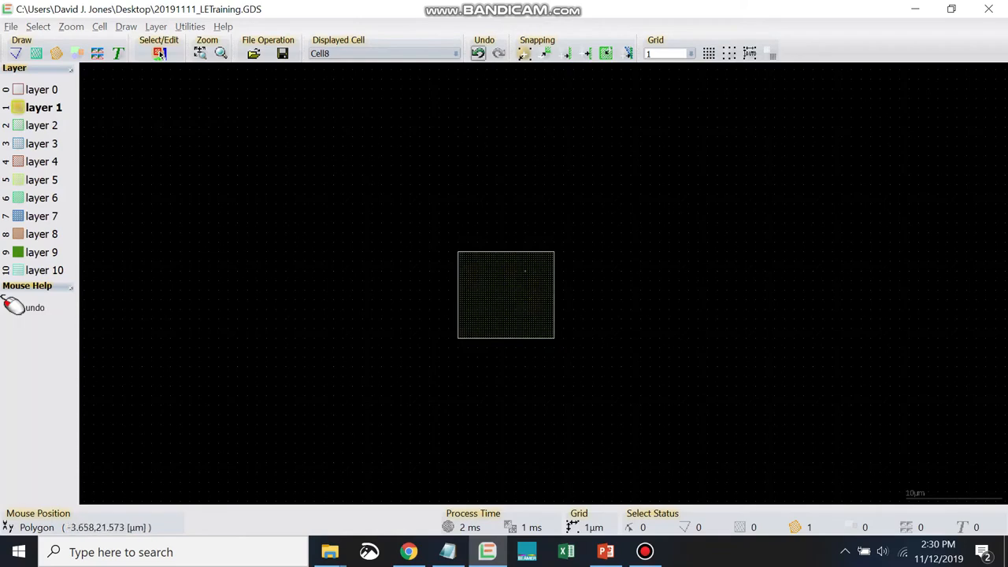
- Undo the A * B operation on the two boxes and clear the selection
click(478, 53)
click(748, 348)
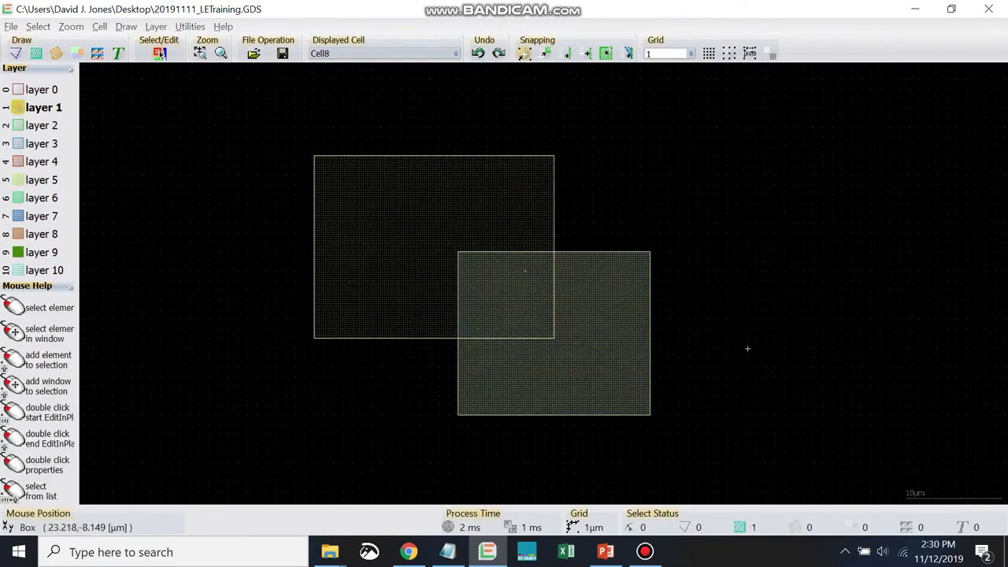
click(747, 349)
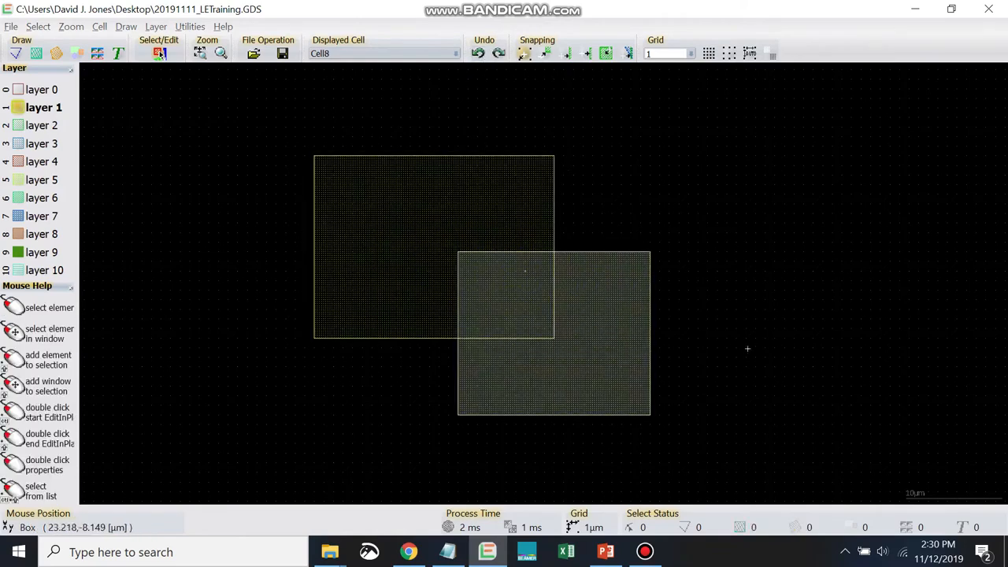
click(559, 315)
click(925, 435)
- Merge the two boxes with the Boolean operation A + B with delete A,B, and undo the merge
click(159, 53)
mouse_move(217, 103)
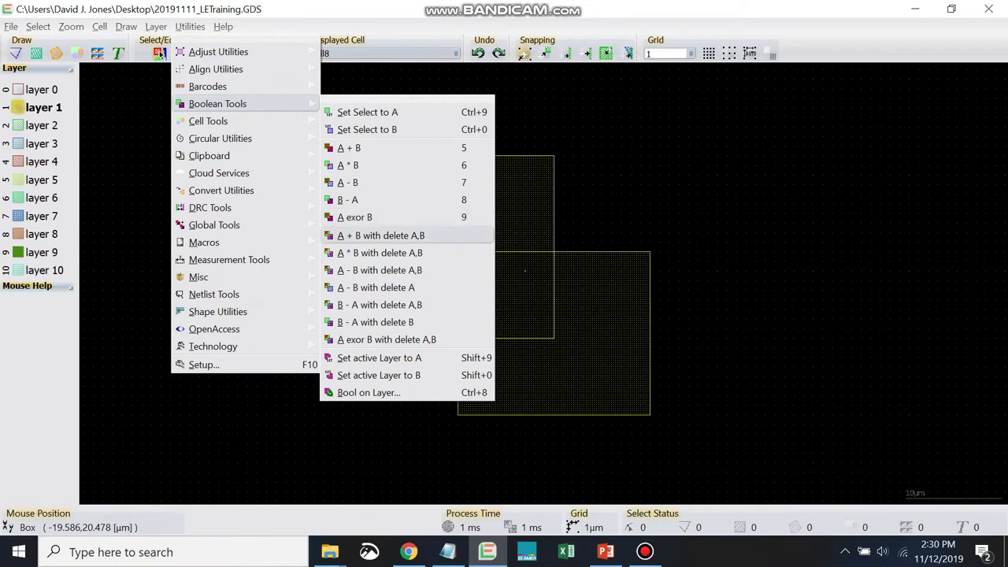
click(433, 236)
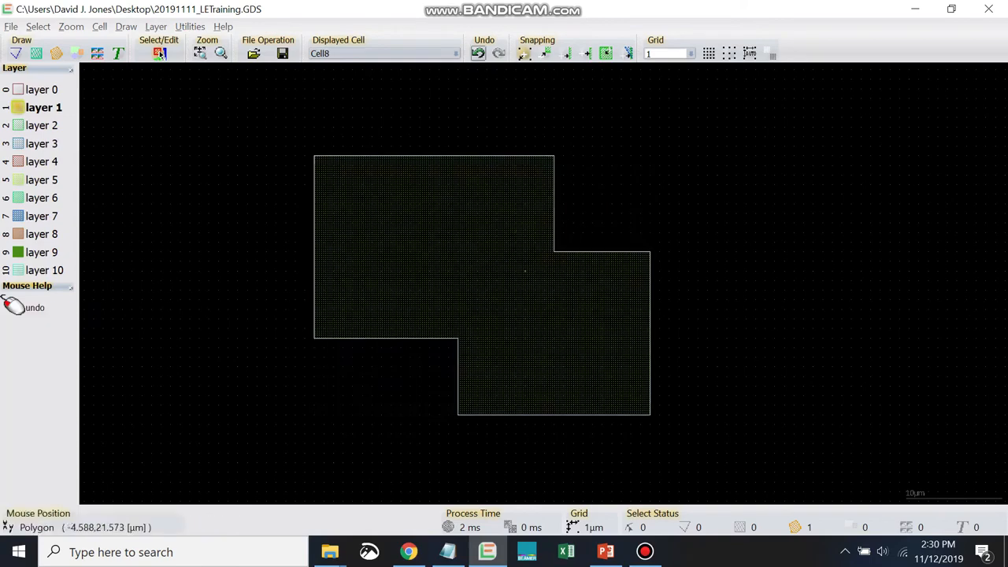
click(478, 52)
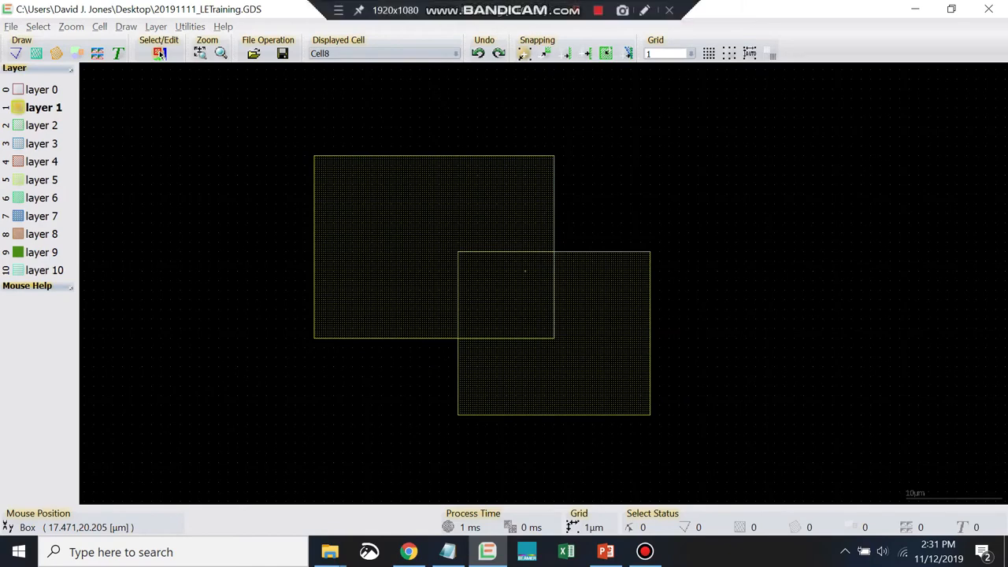
- Examine the Boolean operations that keep the original operands: A + B, A * B, A - B, B - A and A exor B
click(159, 53)
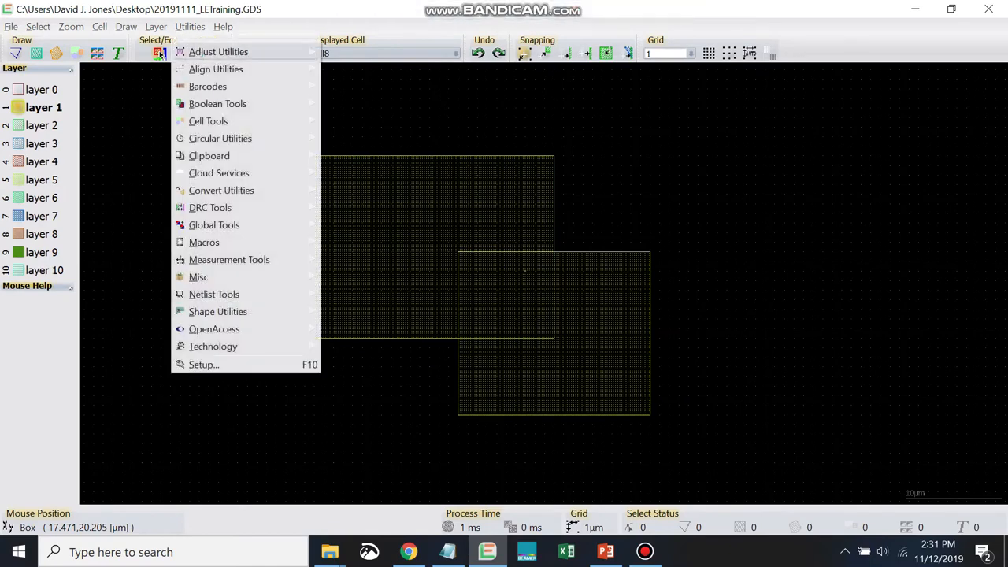
mouse_move(213, 103)
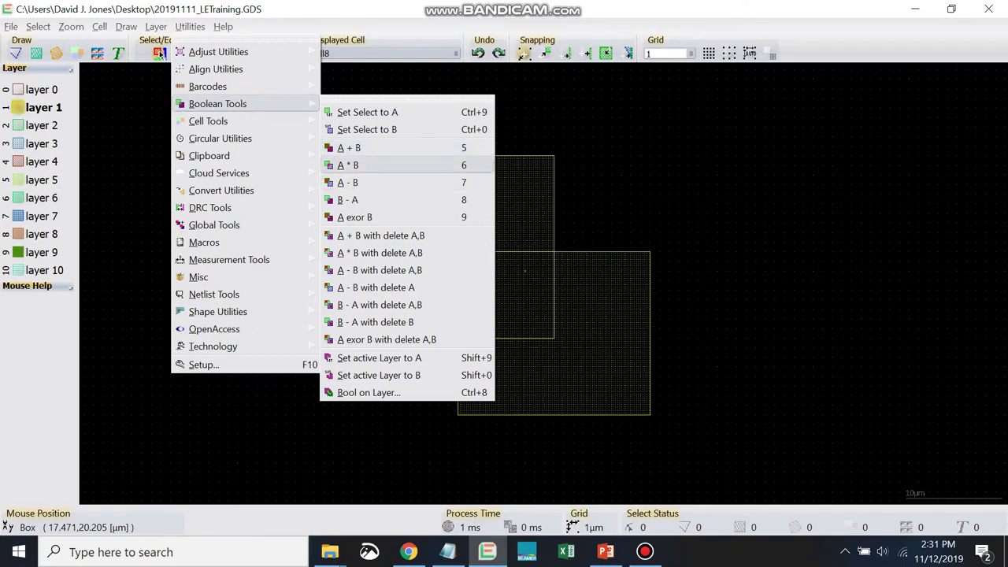
click(347, 165)
click(378, 208)
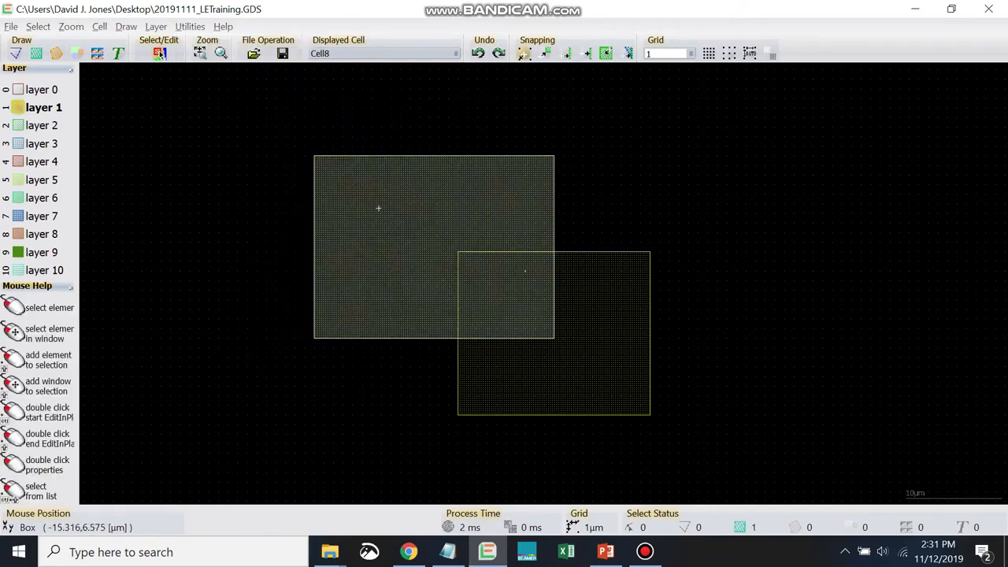
click(574, 311)
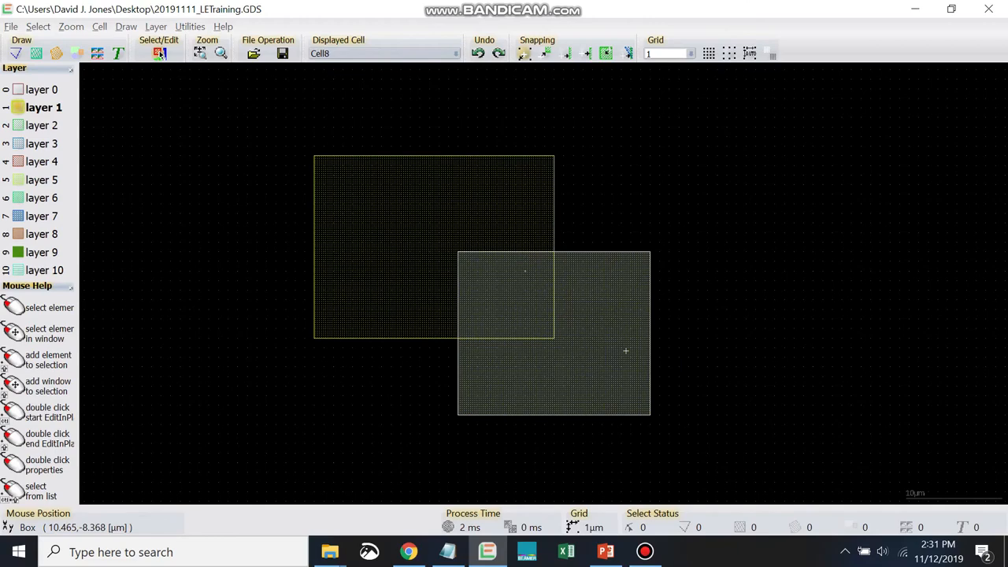
click(833, 374)
- Combine the two boxes with A exor B, keeping both original boxes, and clear the selection
click(159, 53)
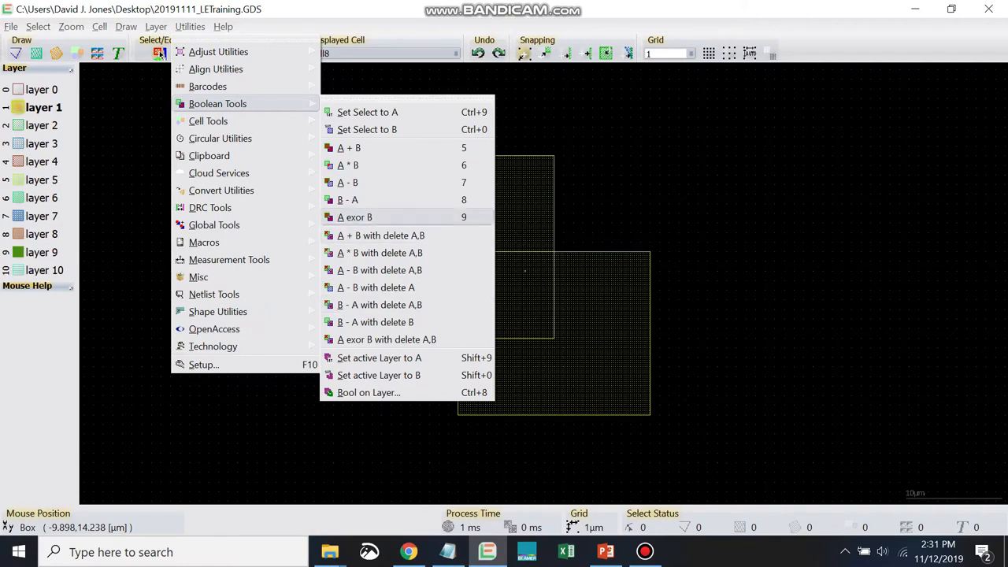
click(370, 217)
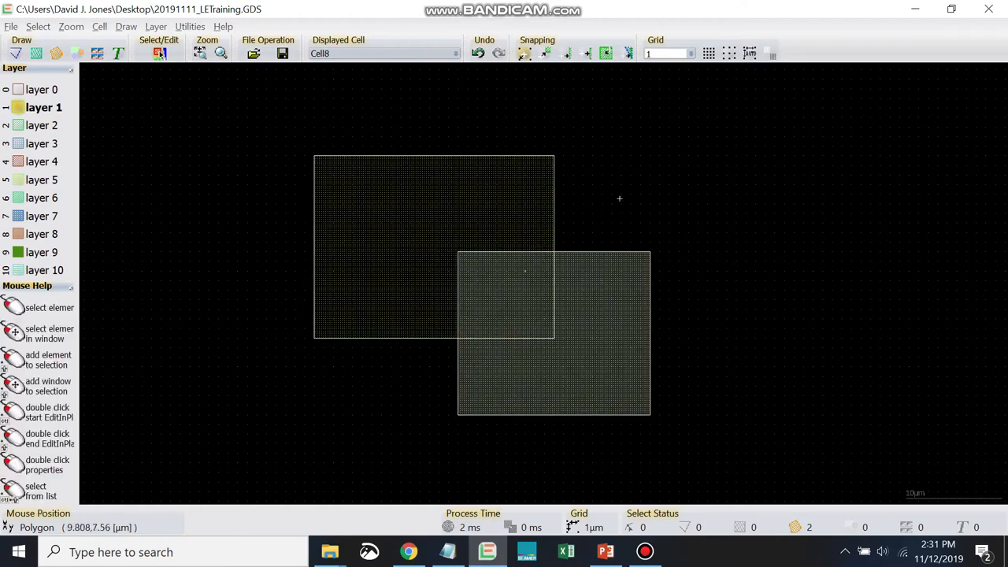
click(634, 178)
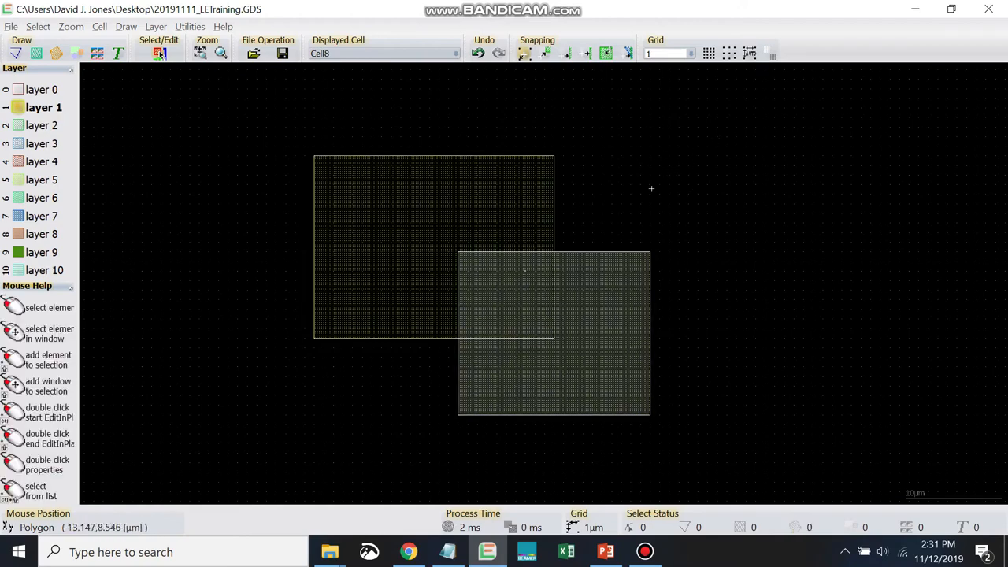
- Move the L-shaped exclusive-or piece lying over the larger box up and to the left, clear of that box
click(513, 200)
right_click(512, 201)
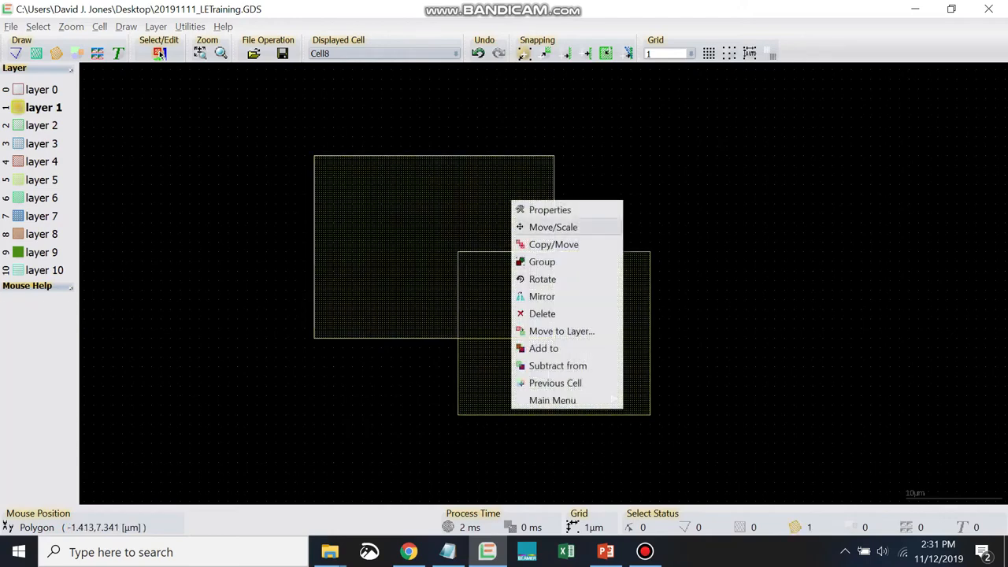
click(511, 200)
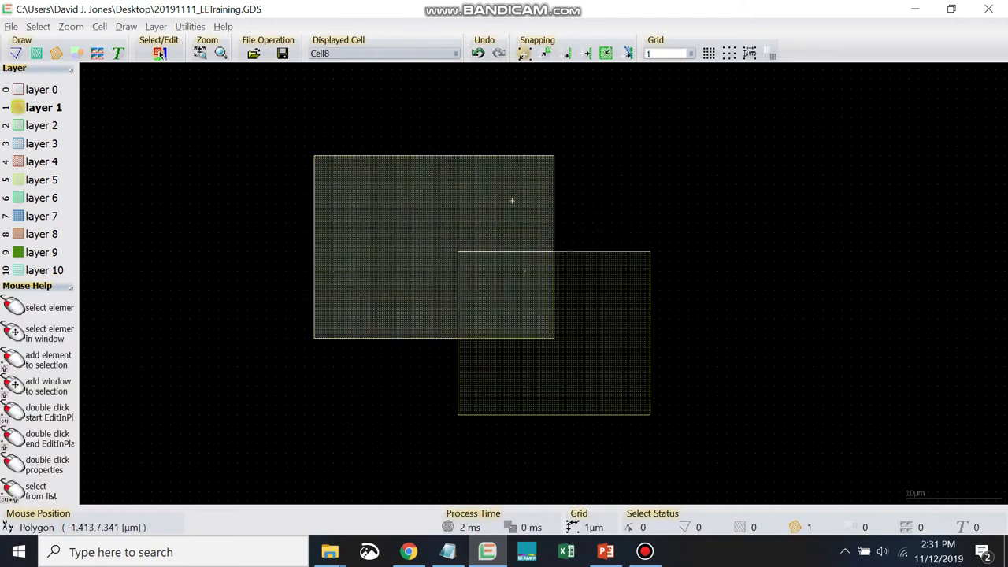
right_click(439, 201)
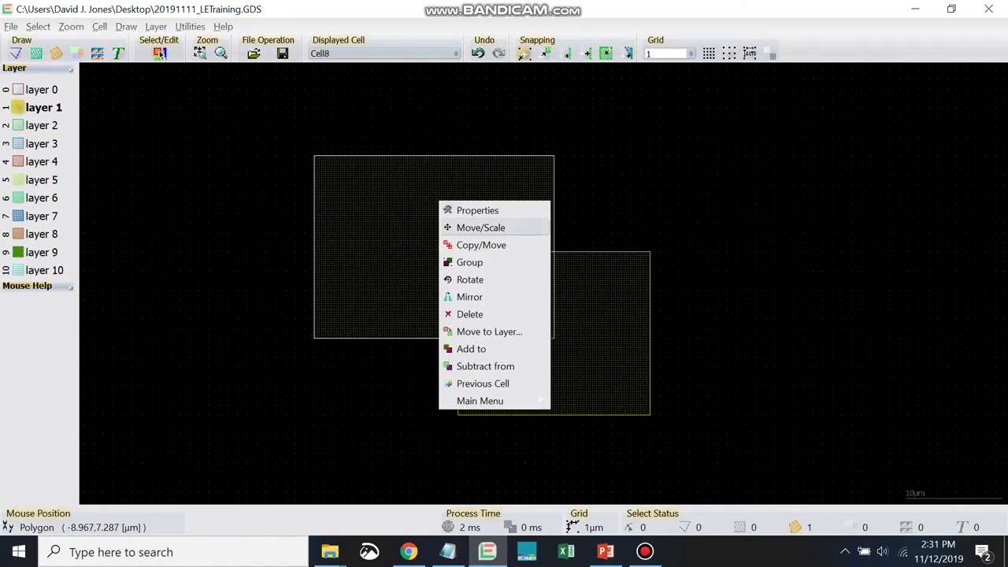
click(481, 227)
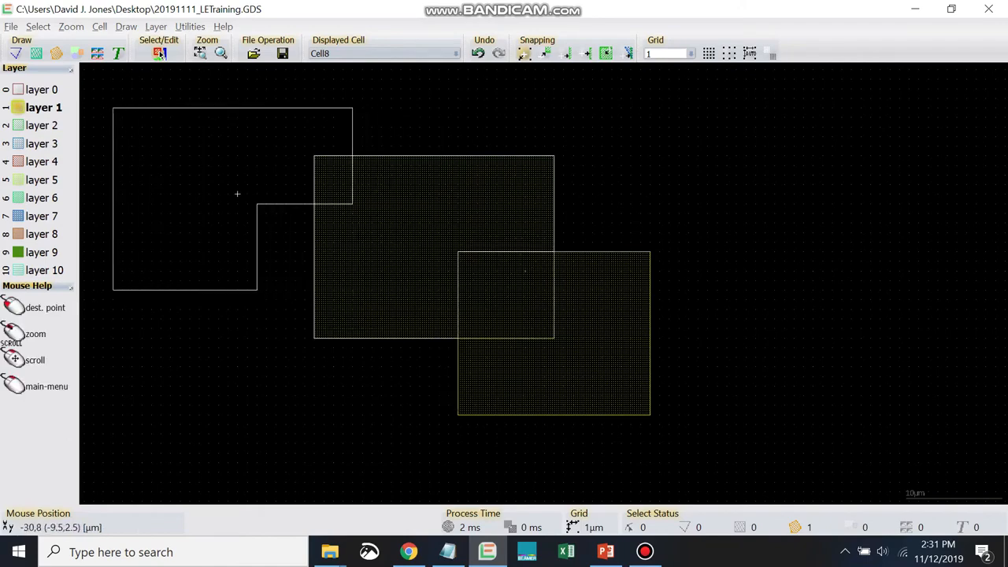
click(200, 194)
- Move the second L-shaped exclusive-or piece from over the smaller box to the empty area on that box's right
click(564, 281)
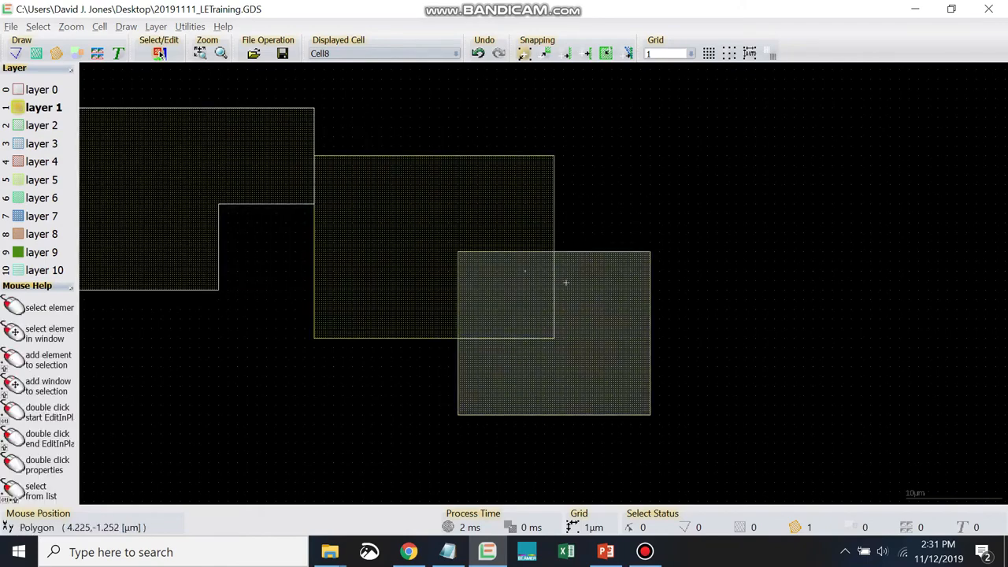
right_click(573, 334)
click(611, 357)
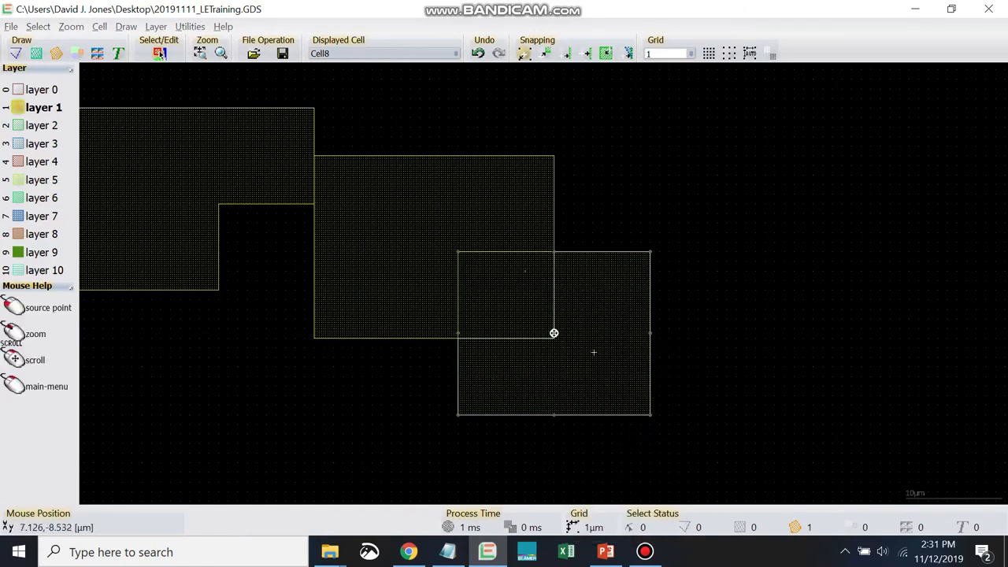
click(553, 333)
click(803, 363)
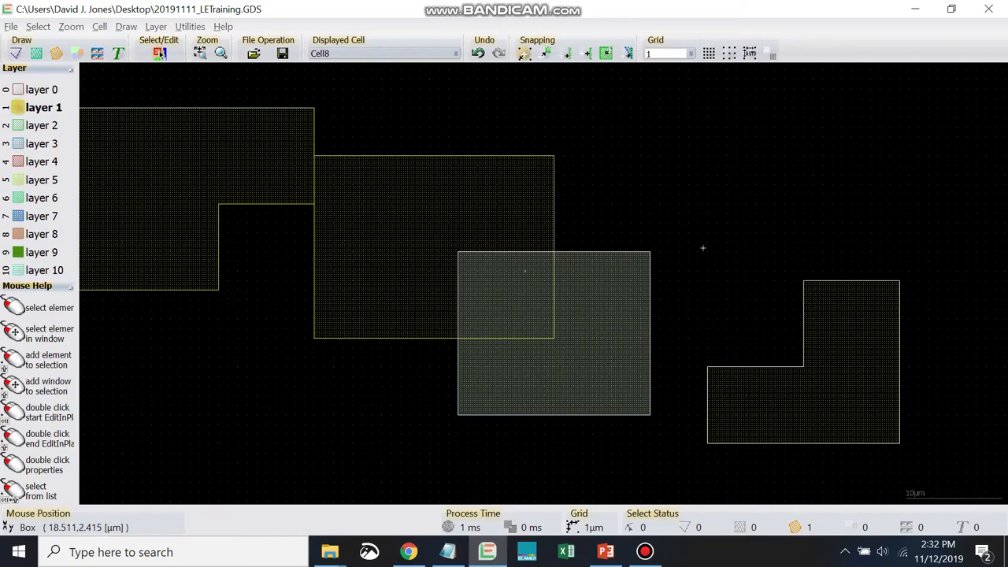
- Examine the delete variants and the layer-based Boolean options: Set active Layer to A, Set active Layer to B and Bool on Layer
click(189, 26)
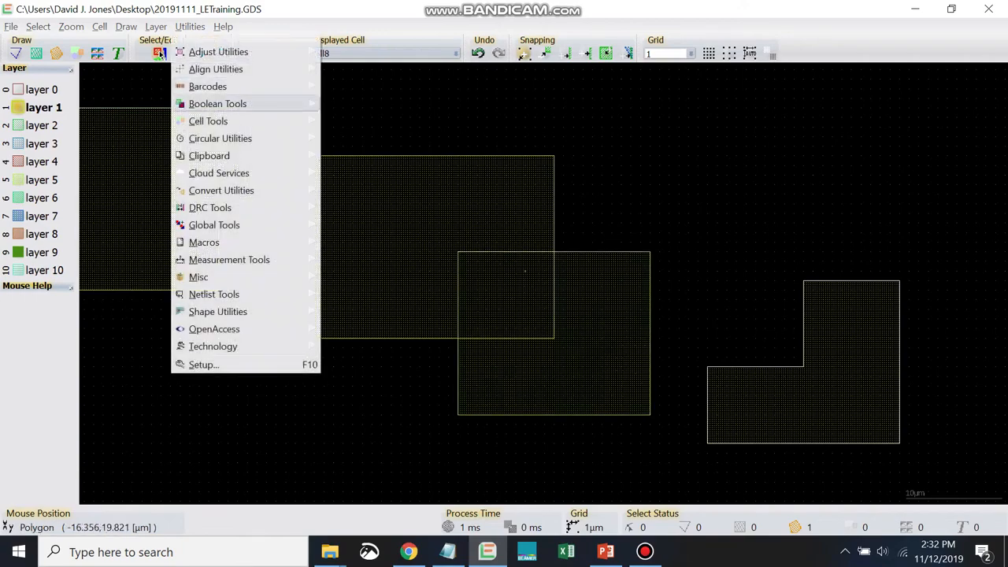
mouse_move(218, 103)
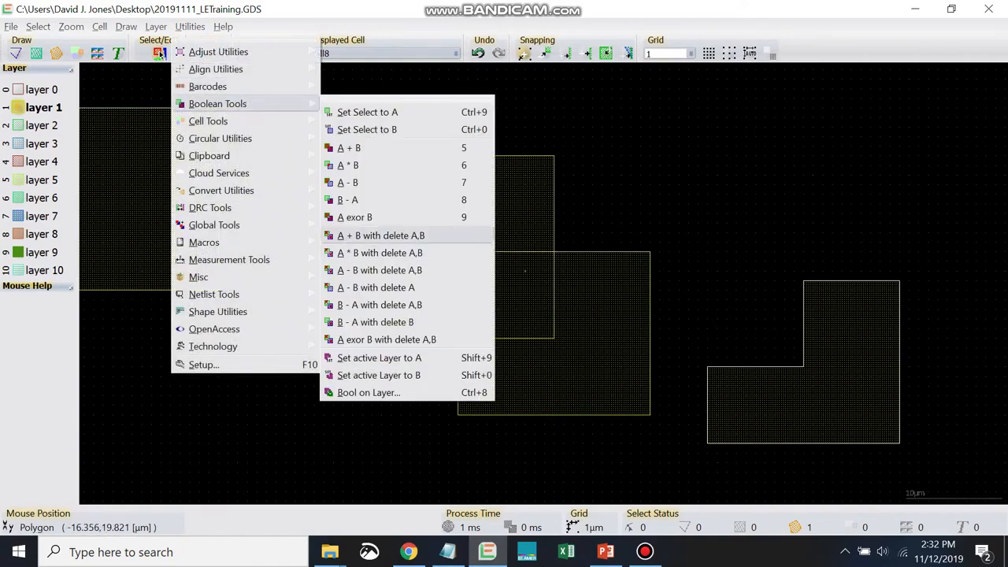
key(Escape)
key(Escape)
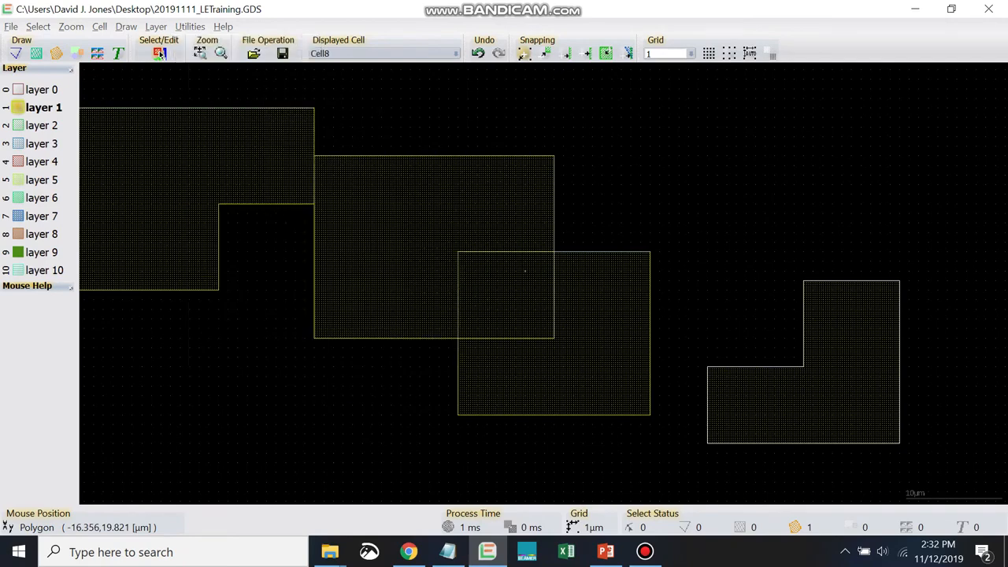
click(158, 54)
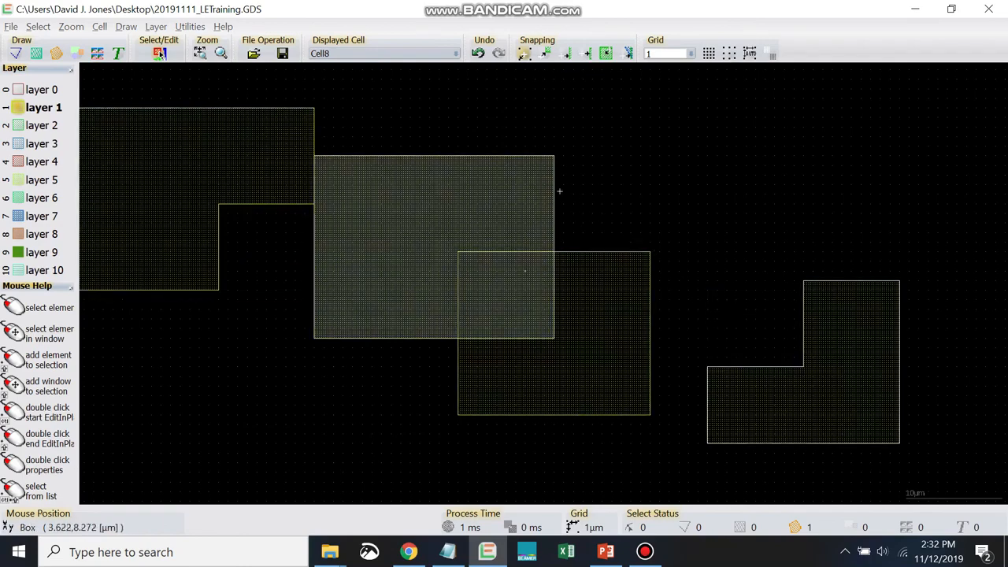
click(160, 53)
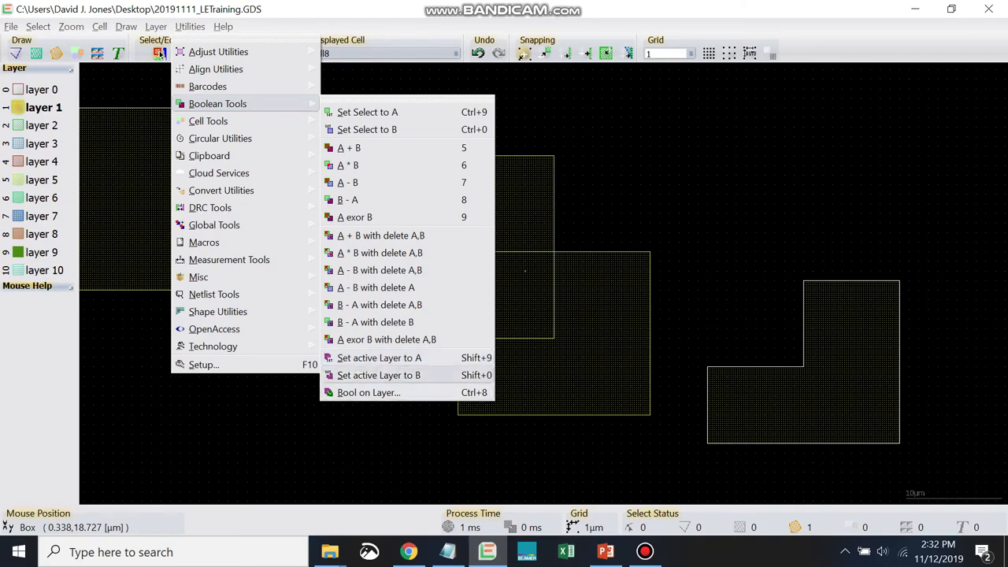
click(535, 212)
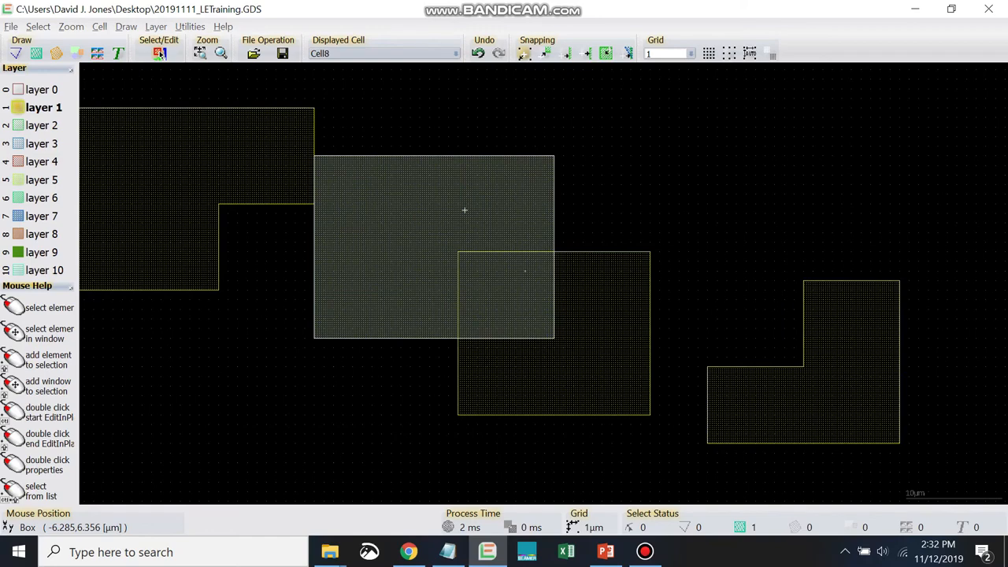
click(509, 270)
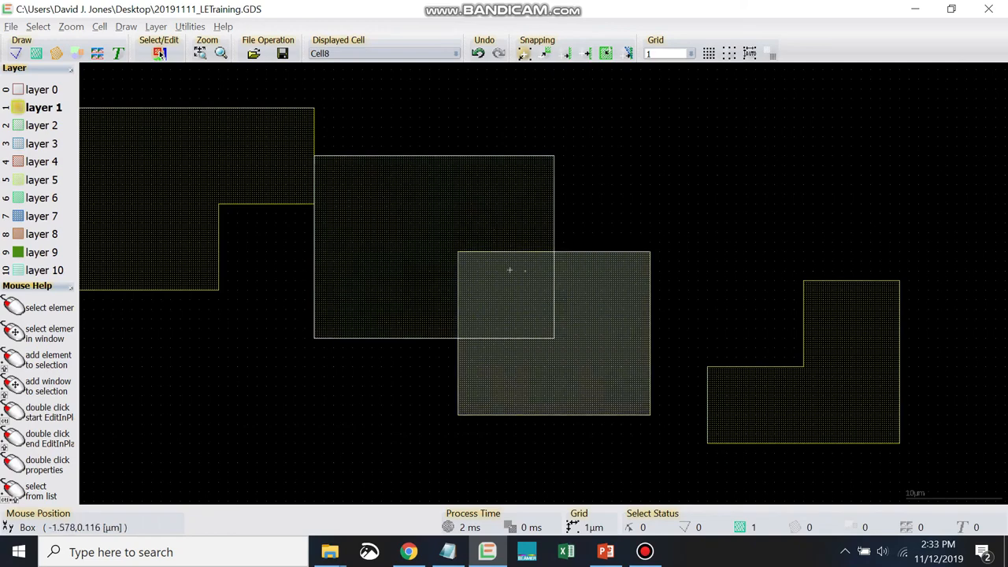